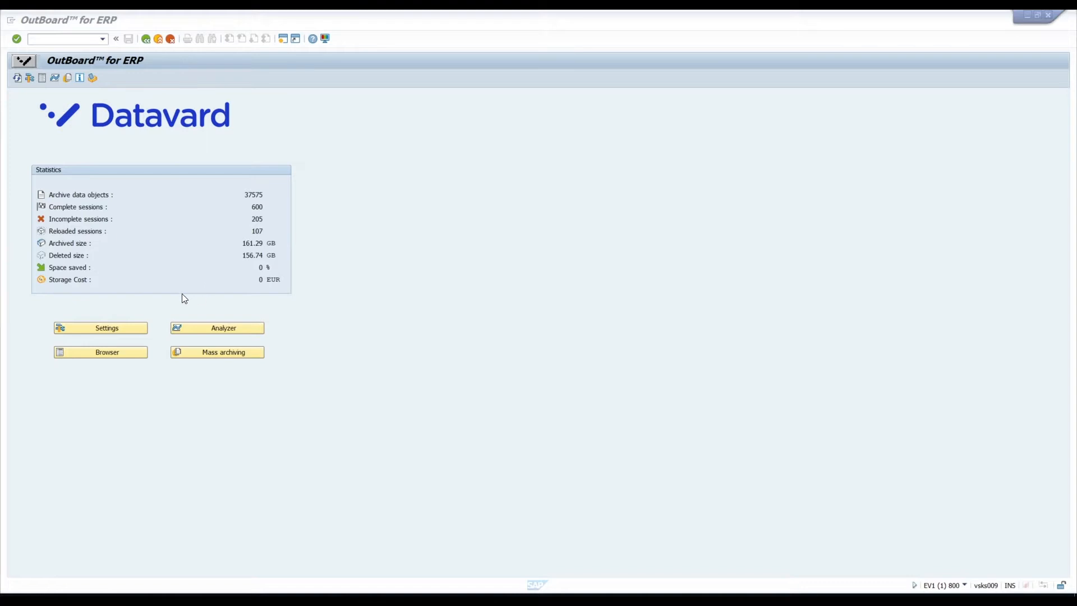
Step: In the Archiving Analyzer, create run ID ZDEMO_2 with the FI_DOCUMNT_ARC analysis selected
left_click(212, 327)
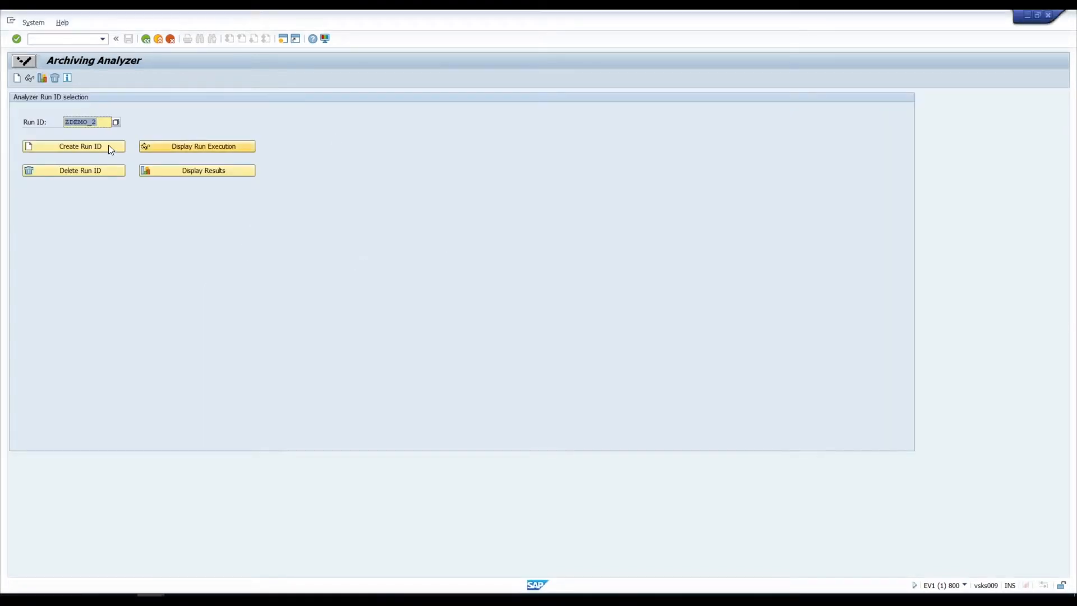
left_click(102, 122)
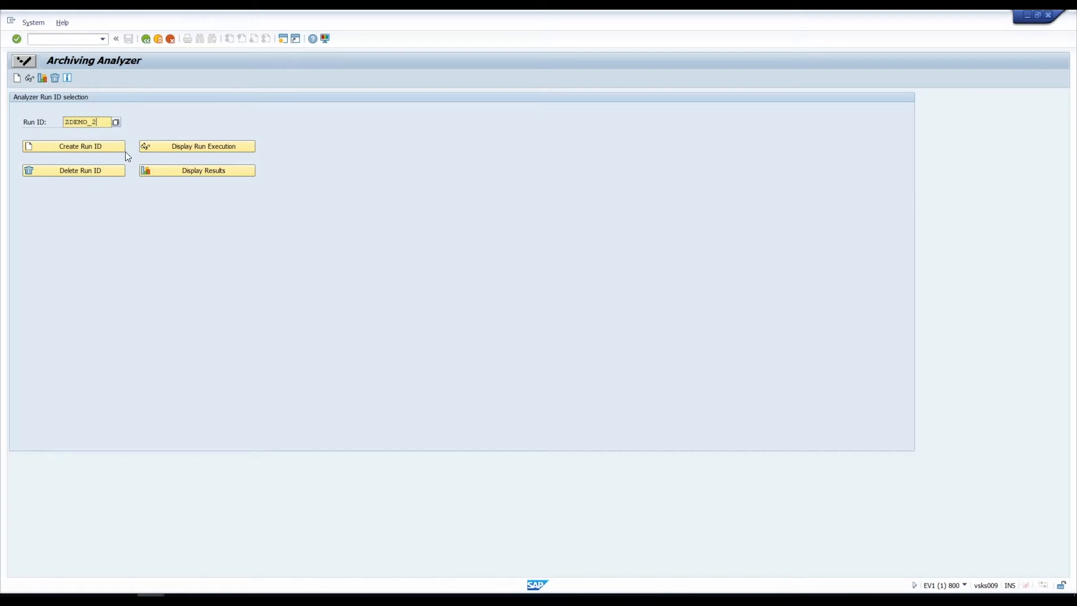
left_click(83, 148)
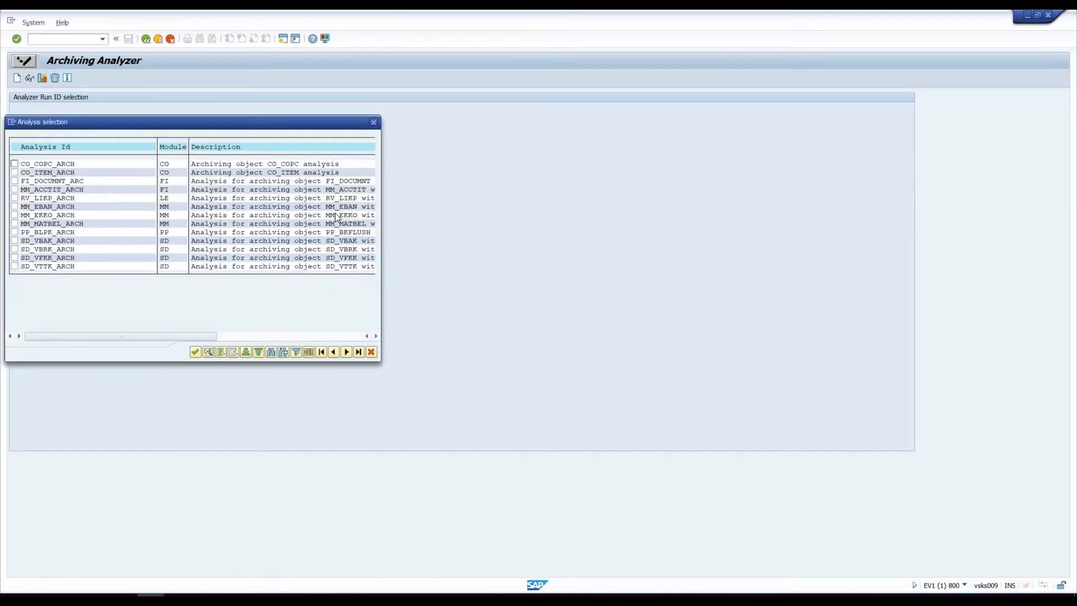
left_click_drag(206, 126, 338, 114)
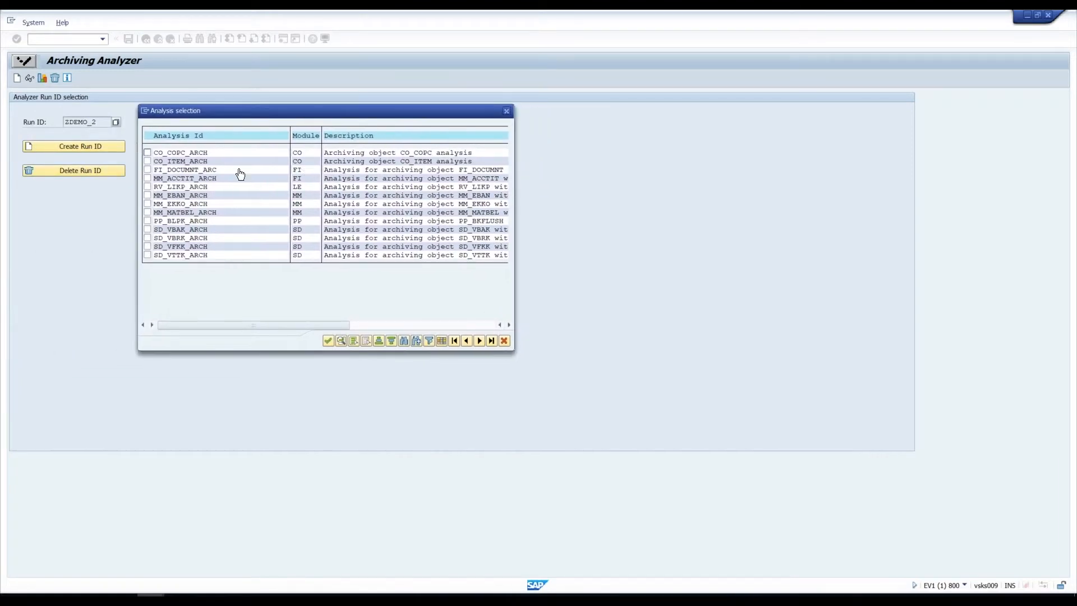
left_click(147, 169)
key("Return")
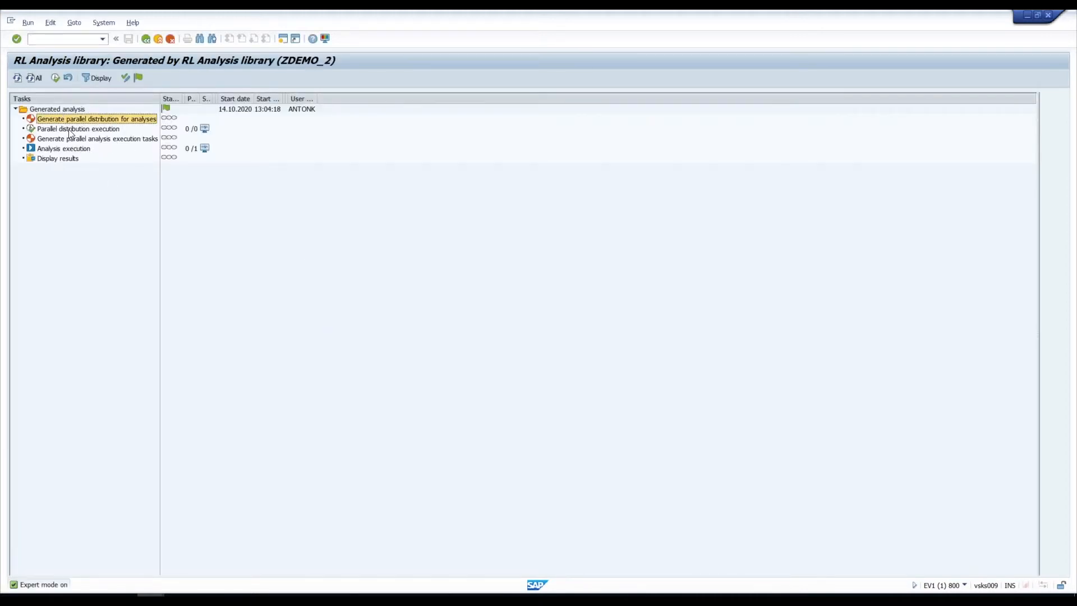
Step: Leave the generated ZDEMO_2 run and the Archiving Analyzer, returning to the OutBoard for ERP start screen
left_click(147, 42)
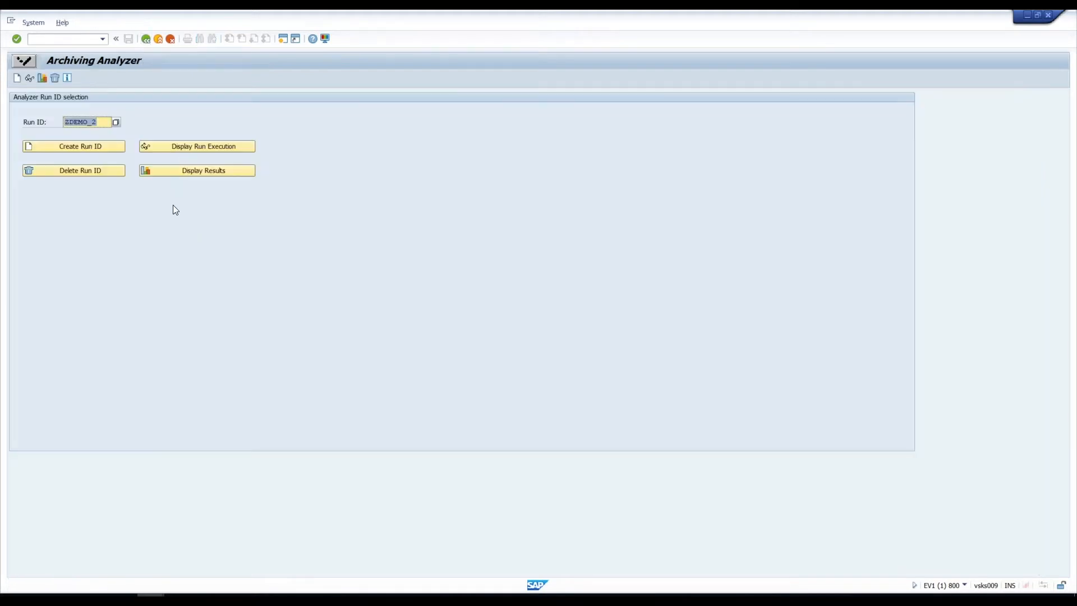
key("BackSpace")
key("BackSpace")
left_click_drag(98, 119, 31, 119)
left_click(98, 121)
left_click(145, 39)
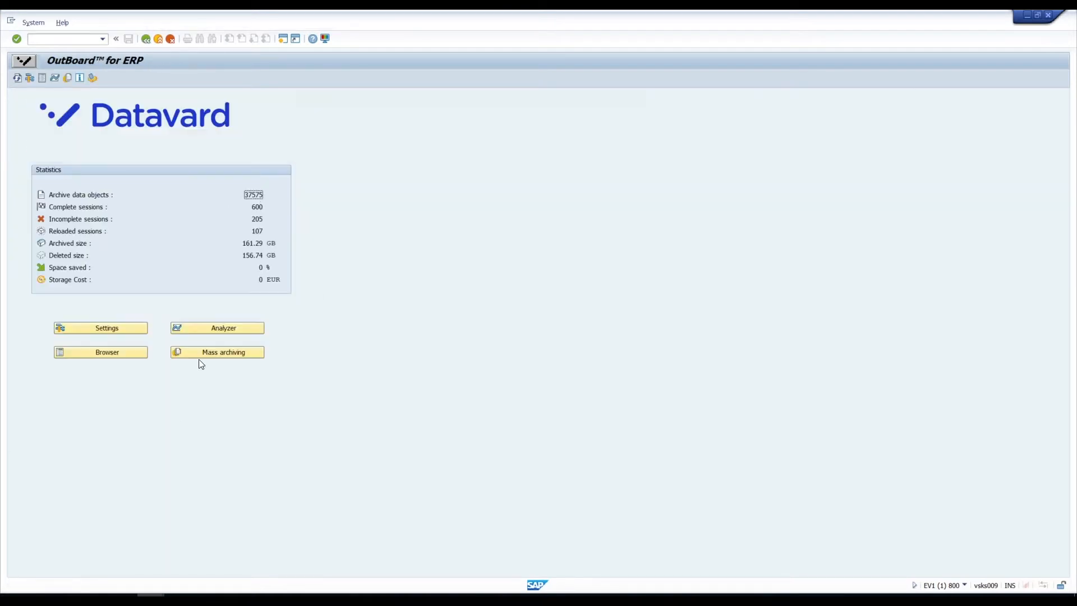
Step: In Mass Archiving, create run ID ZDEMO_MA with the description "demo massarchiving"
left_click(217, 354)
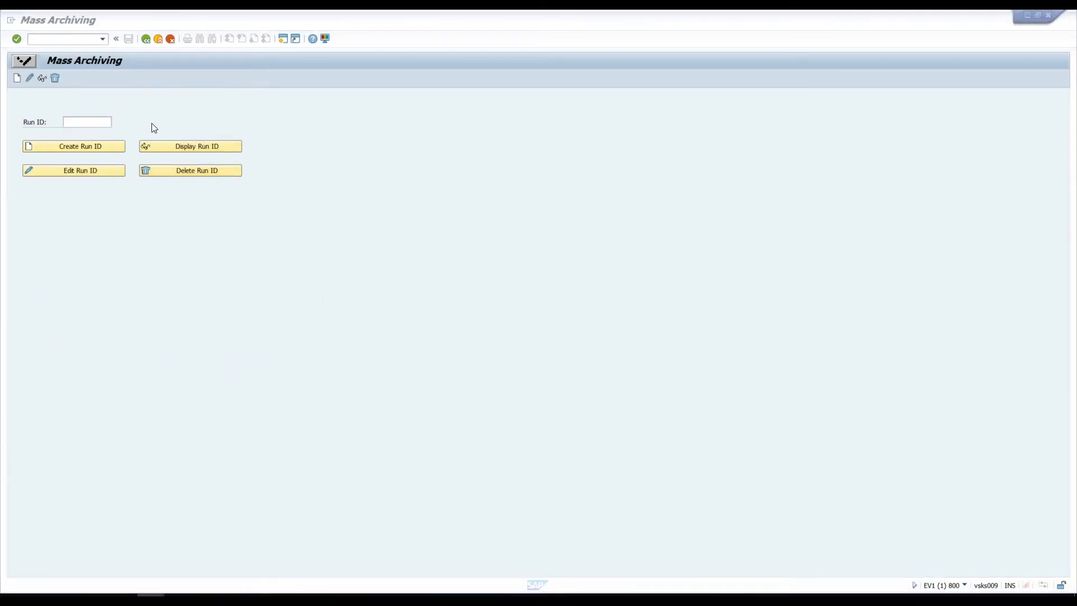
left_click(88, 122)
type("ZDEMO_MA")
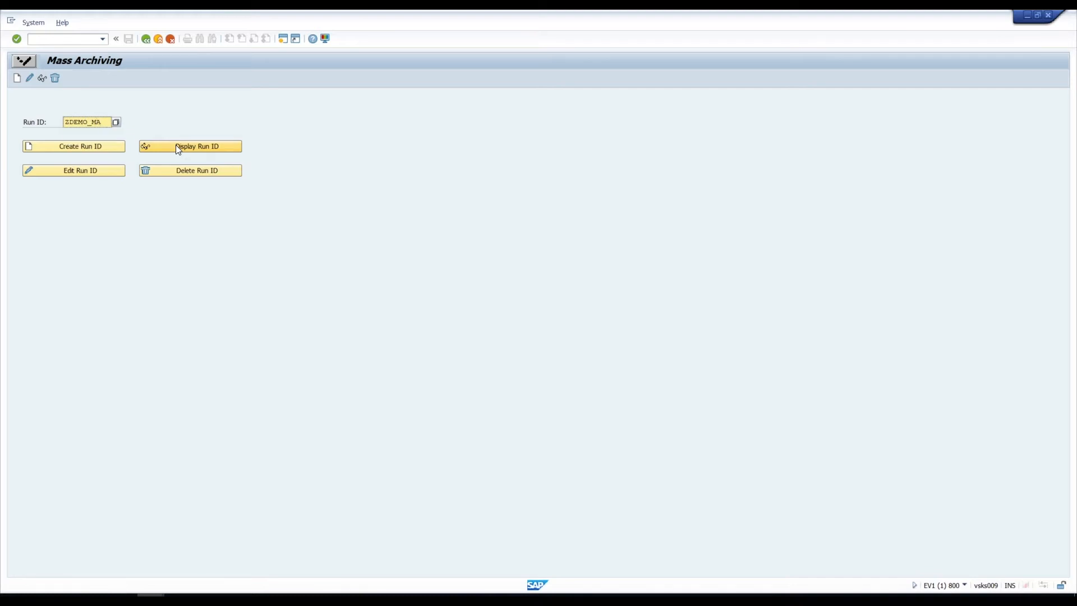
left_click(57, 145)
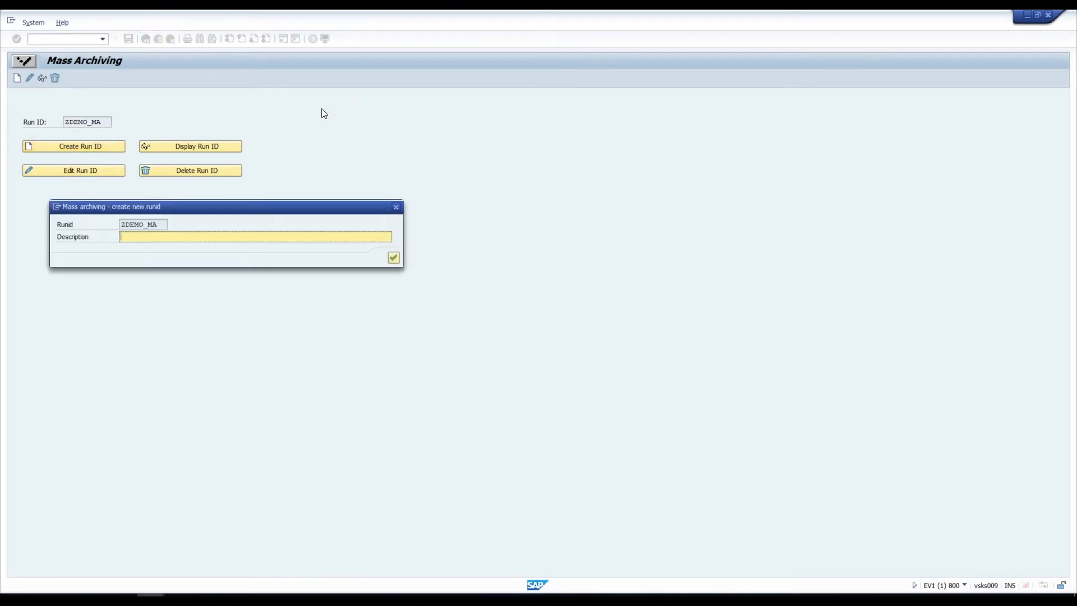
type("demo massarchiving")
left_click(393, 258)
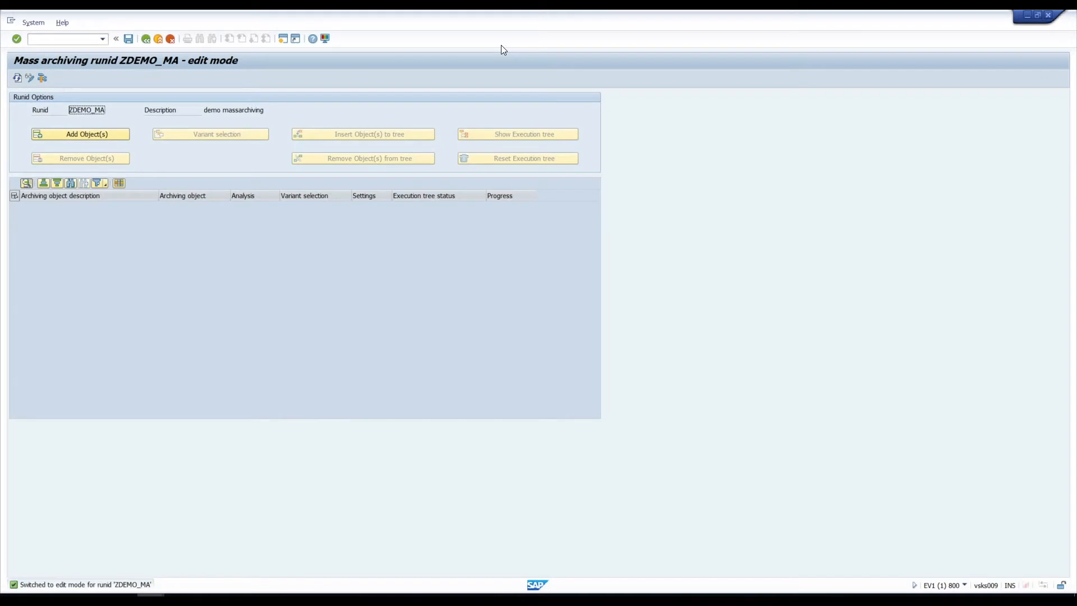
Step: Add the archiving object FI_DOCUMNT (Financial Accounting Documents) to the run ZDEMO_MA
left_click(82, 134)
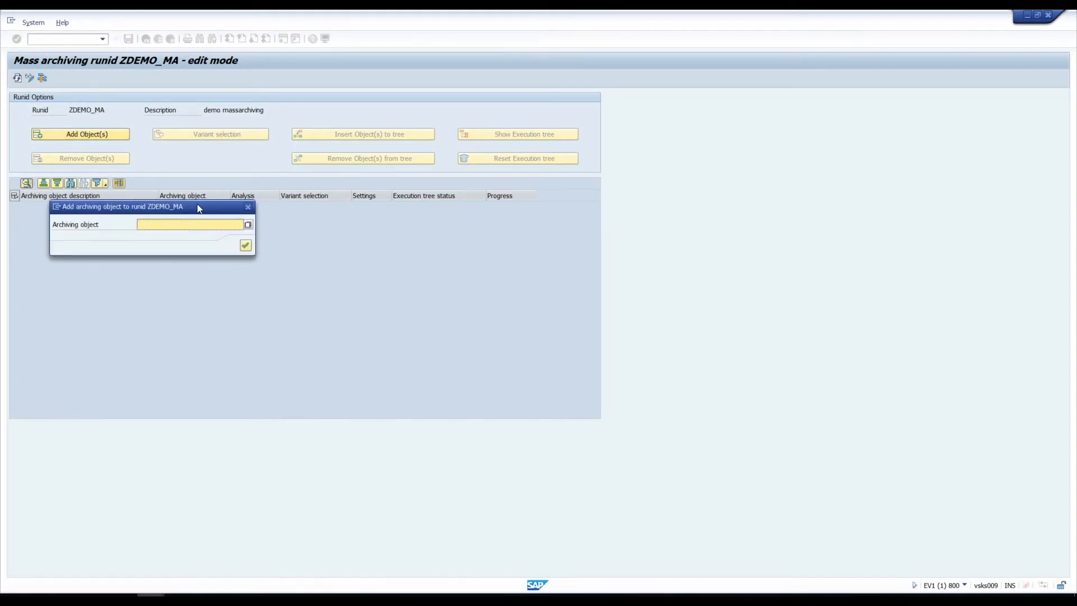
left_click_drag(197, 208, 197, 132)
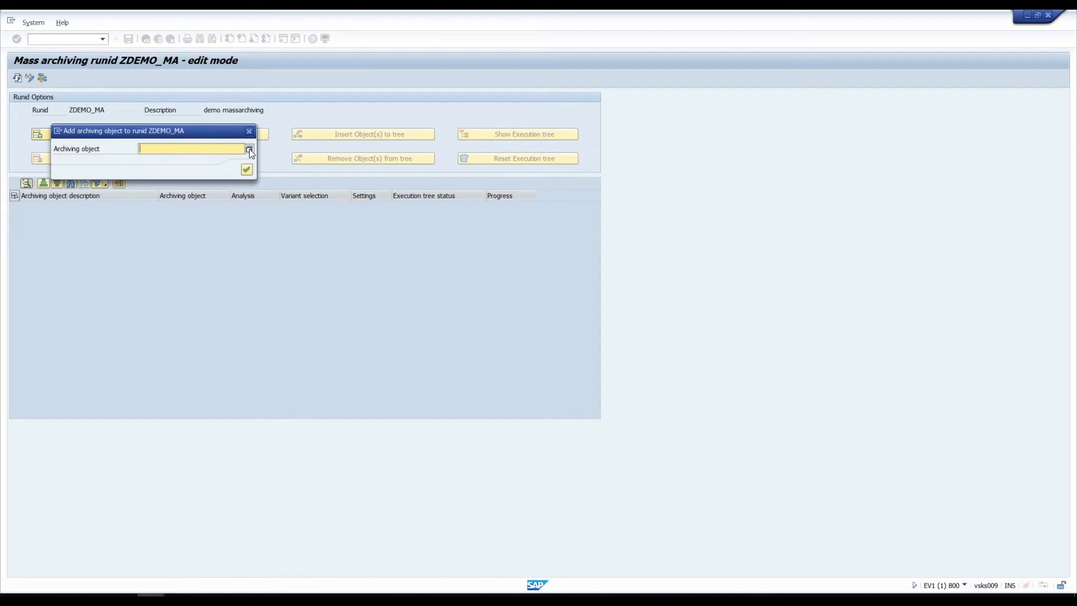
left_click(249, 150)
left_click_drag(184, 135, 196, 86)
left_click(93, 168)
left_click(93, 195)
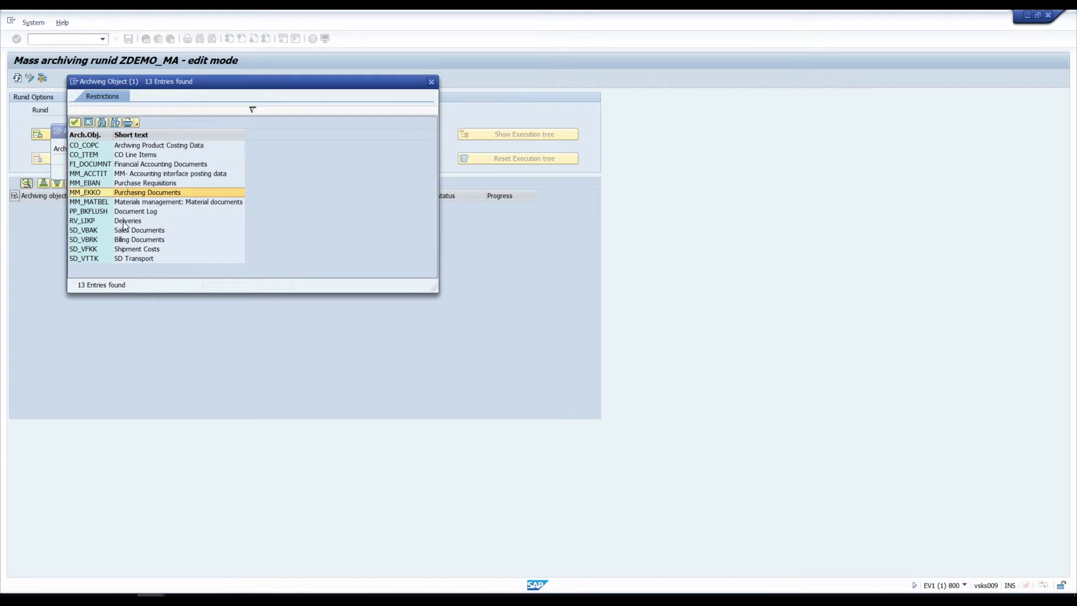
left_click(101, 164)
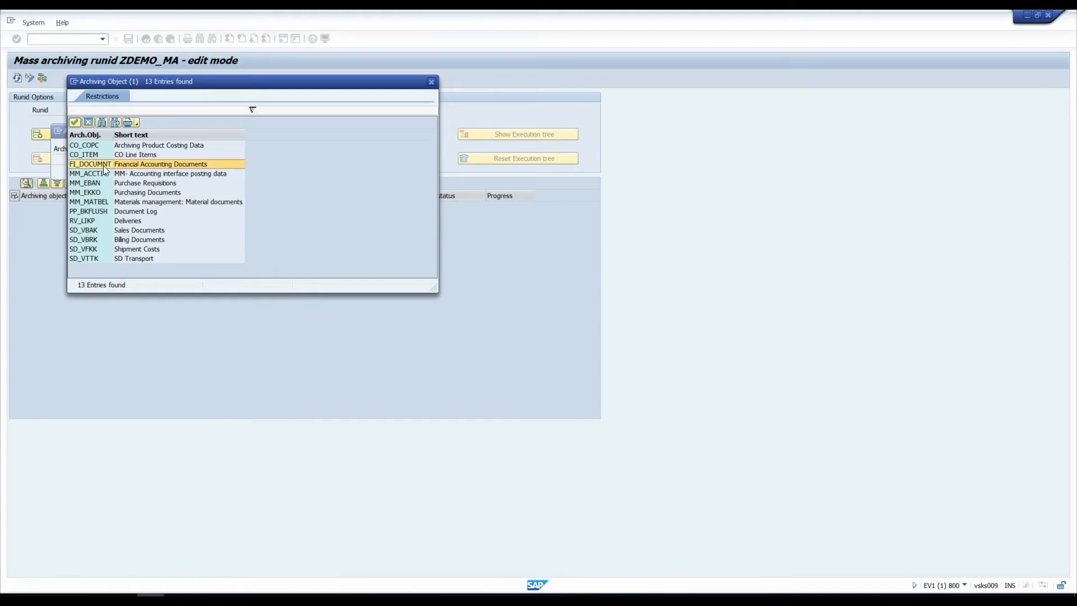
double_click(110, 163)
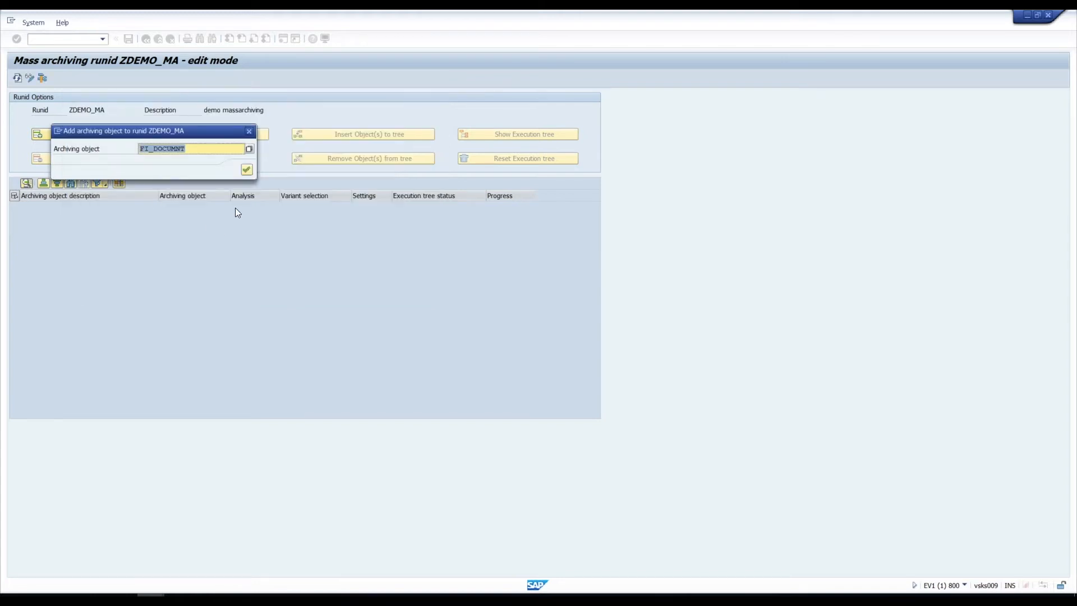
left_click(247, 170)
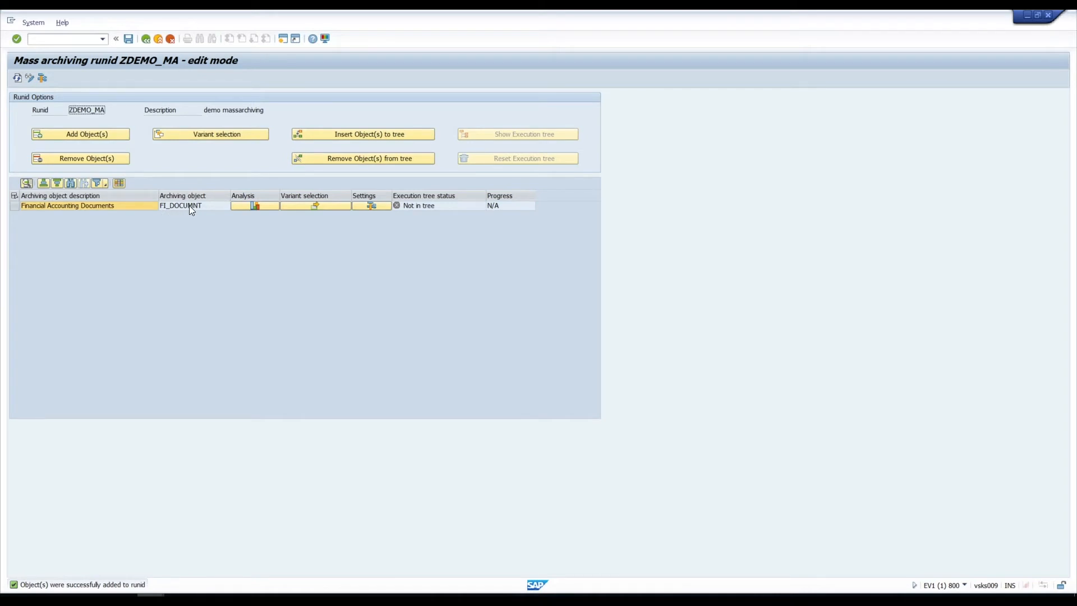
Step: Open the analysis of the FI_DOCUMNT object and display the BKPF_ARC statistic under FI_DOCUMNT_ARC
left_click(255, 205)
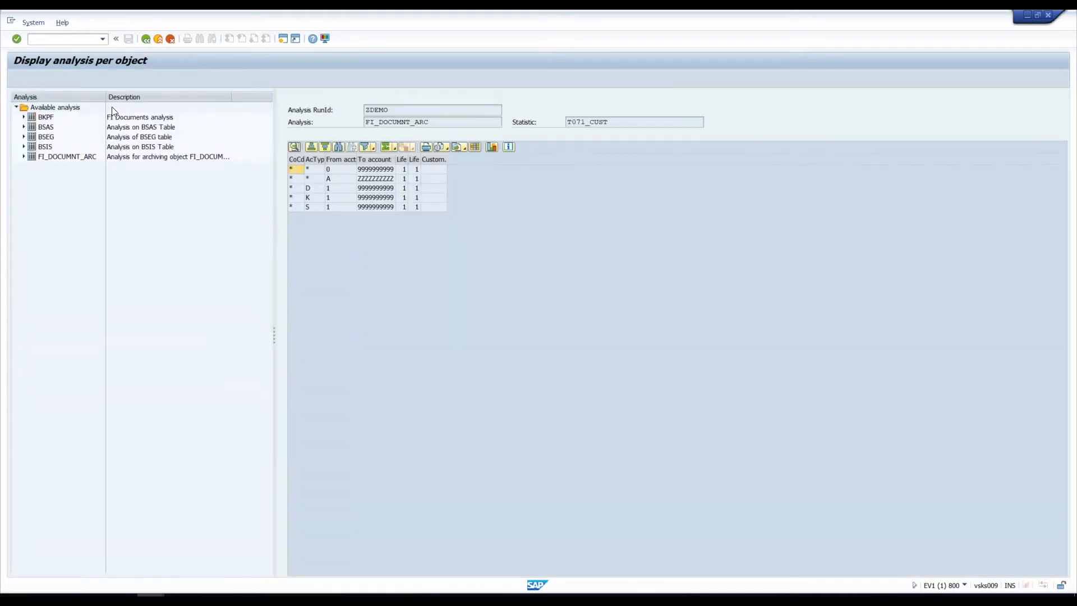
left_click_drag(117, 97, 121, 97)
left_click(34, 157)
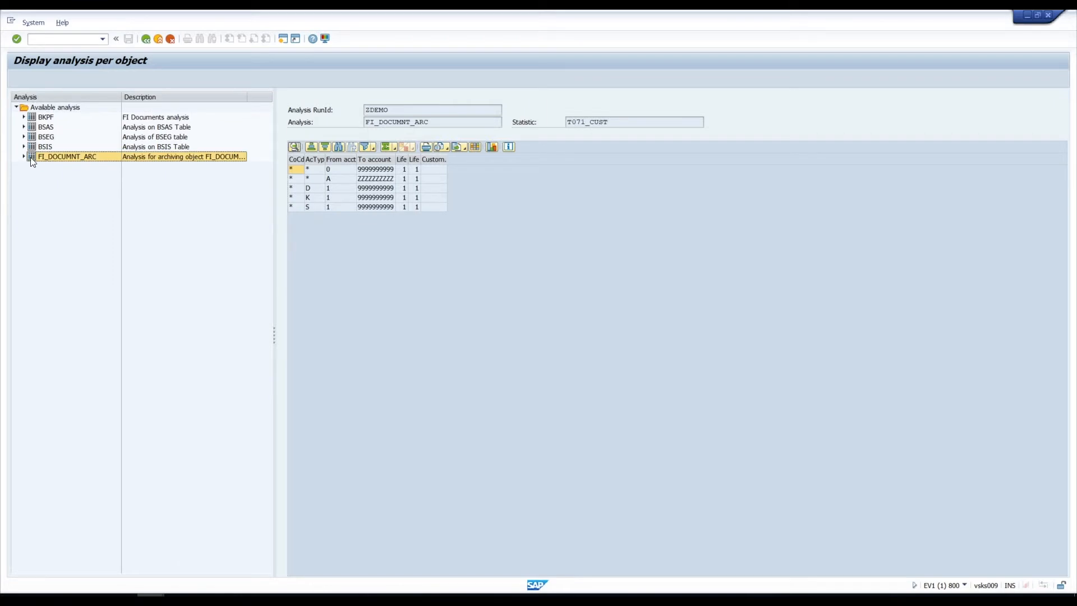
left_click(23, 157)
left_click_drag(249, 99, 273, 101)
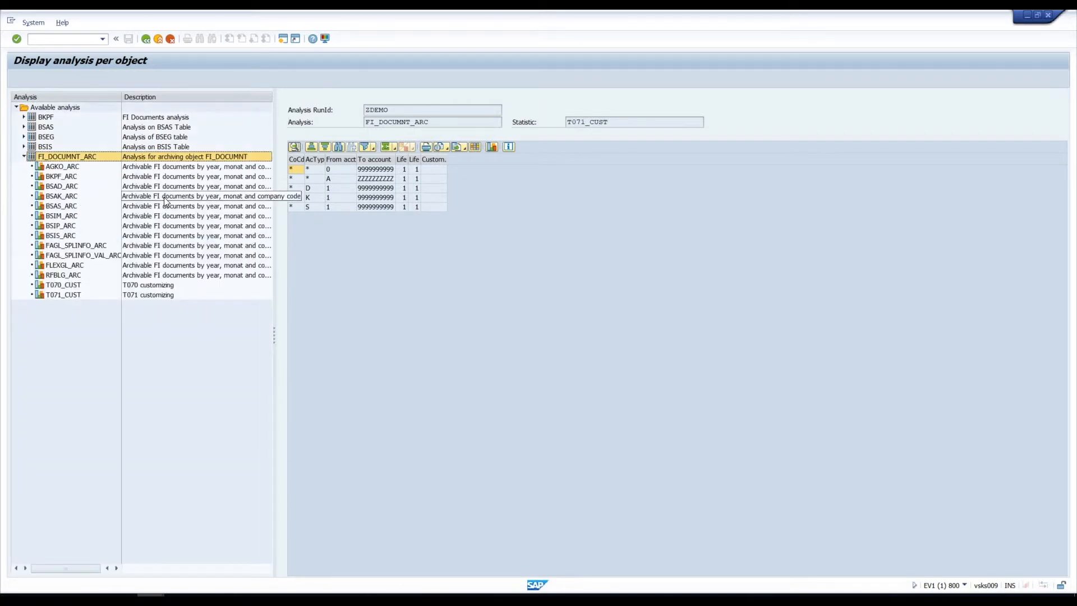
left_click(99, 200)
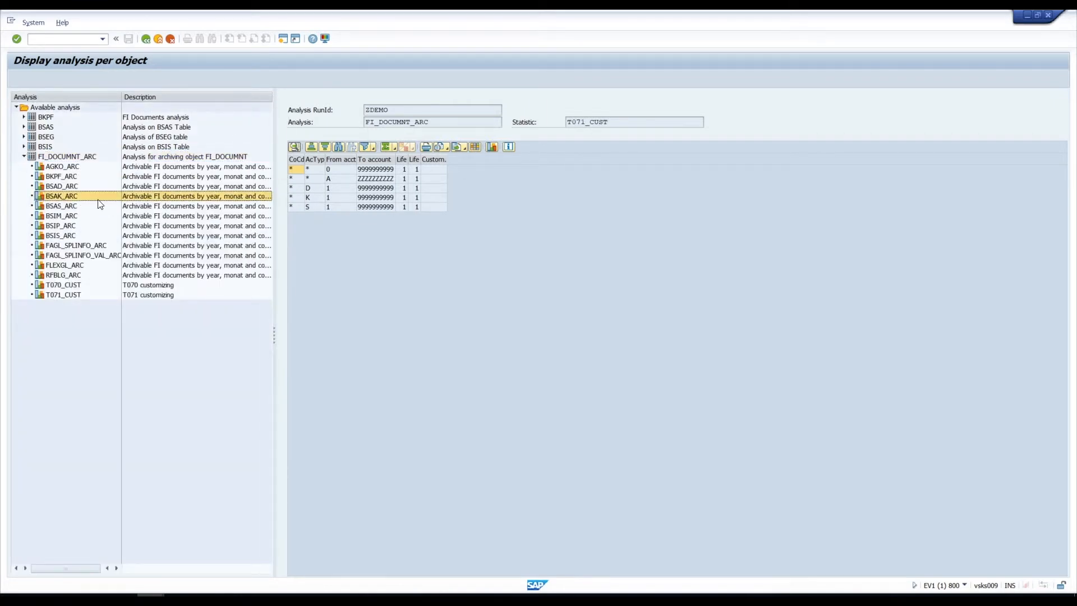
double_click(64, 176)
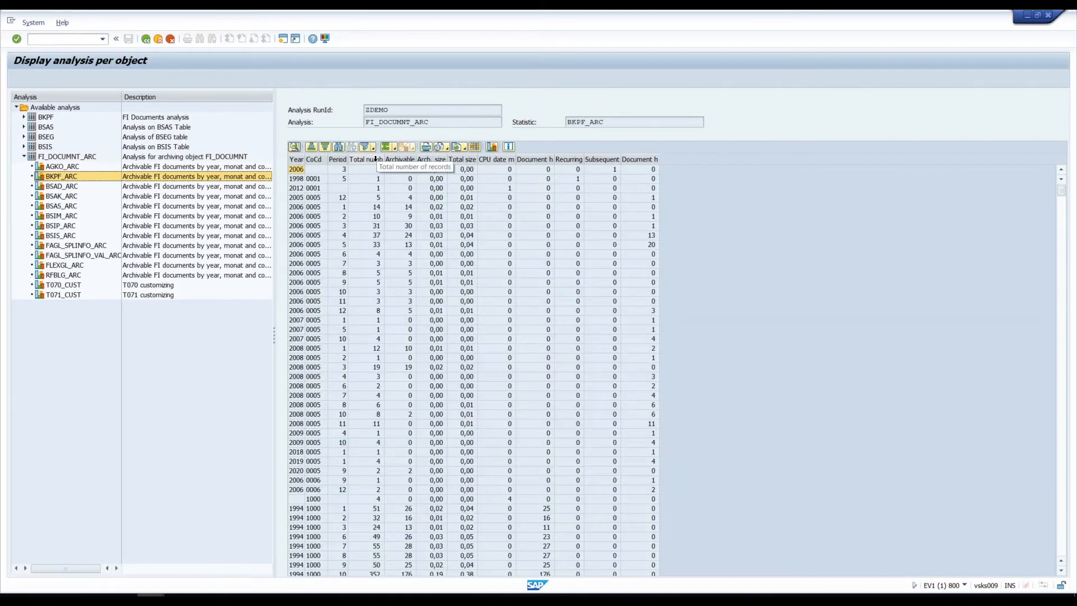
Step: Examine the archivable record counts and sizes by fiscal year, company code and period, then return to the mass archiving run
left_click_drag(306, 157, 409, 167)
left_click(358, 179)
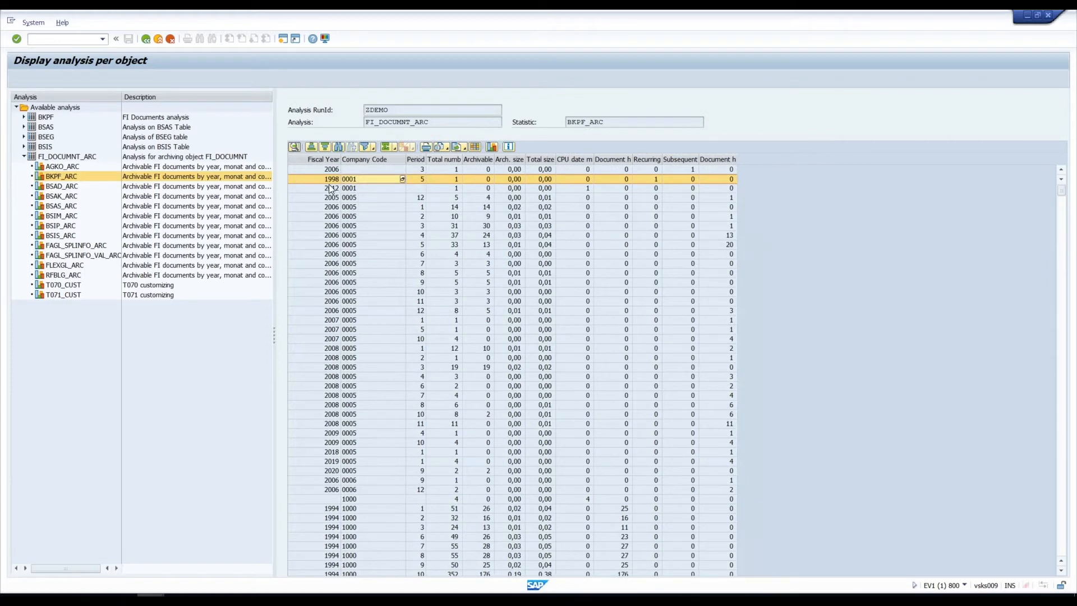
left_click(375, 206)
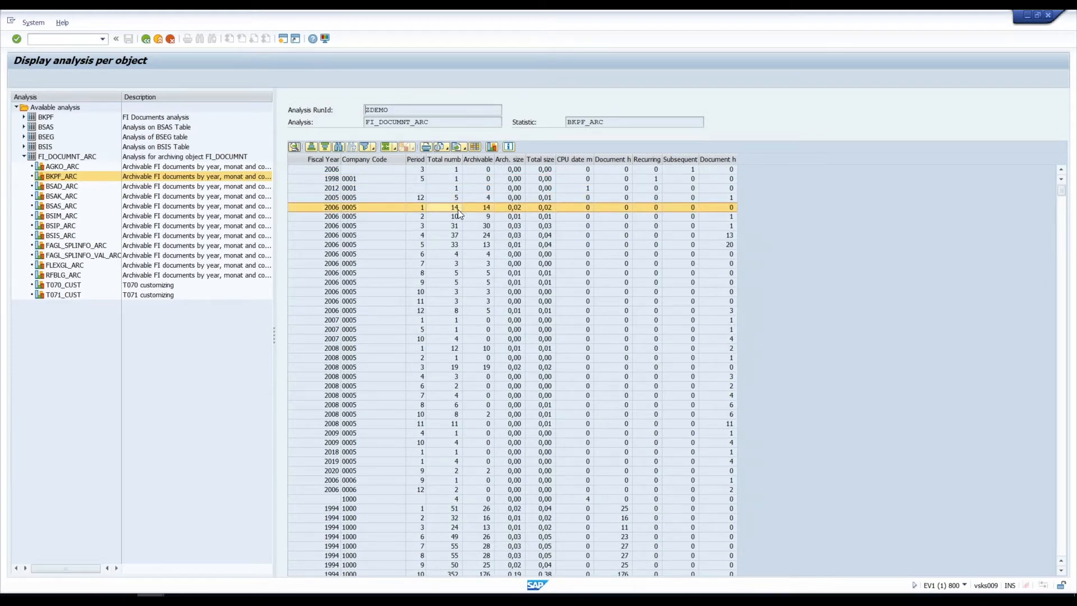
scroll(454, 224, "down", 5)
scroll(454, 244, "down", 10)
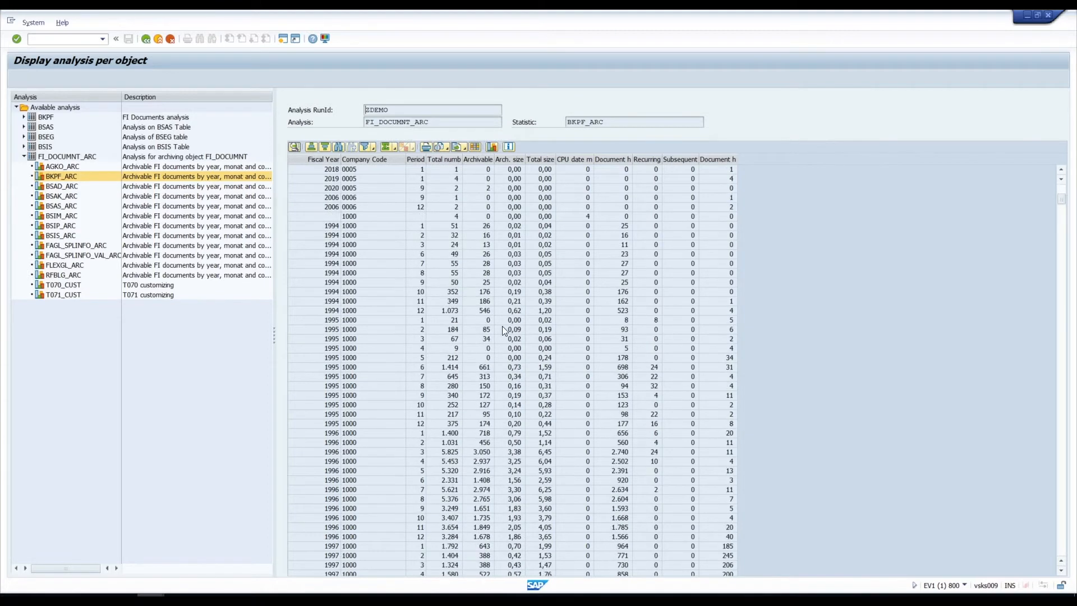
left_click(512, 359)
scroll(494, 288, "up", 1)
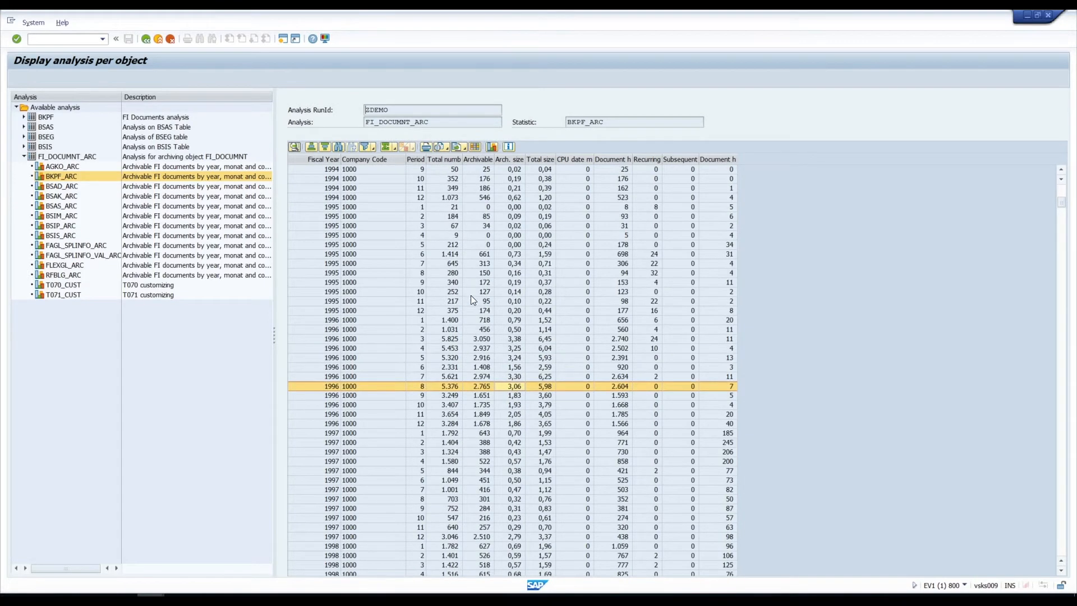
left_click(146, 40)
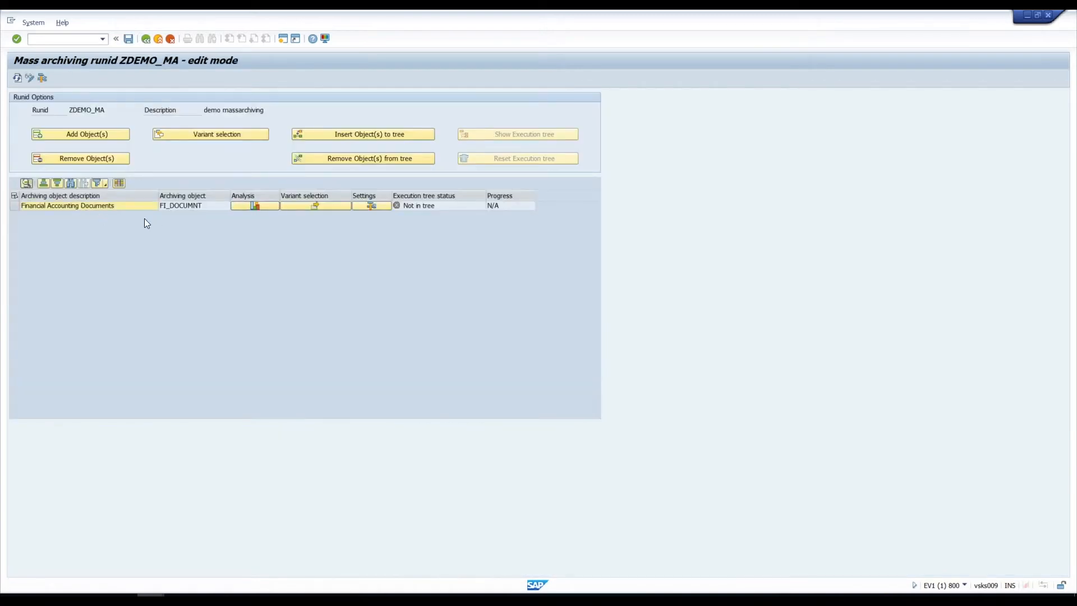
Step: In the variant selection for FI_DOCUMNT, set the company code to 1000 and the fiscal year to 1994
left_click(322, 207)
left_click_drag(344, 216, 384, 237)
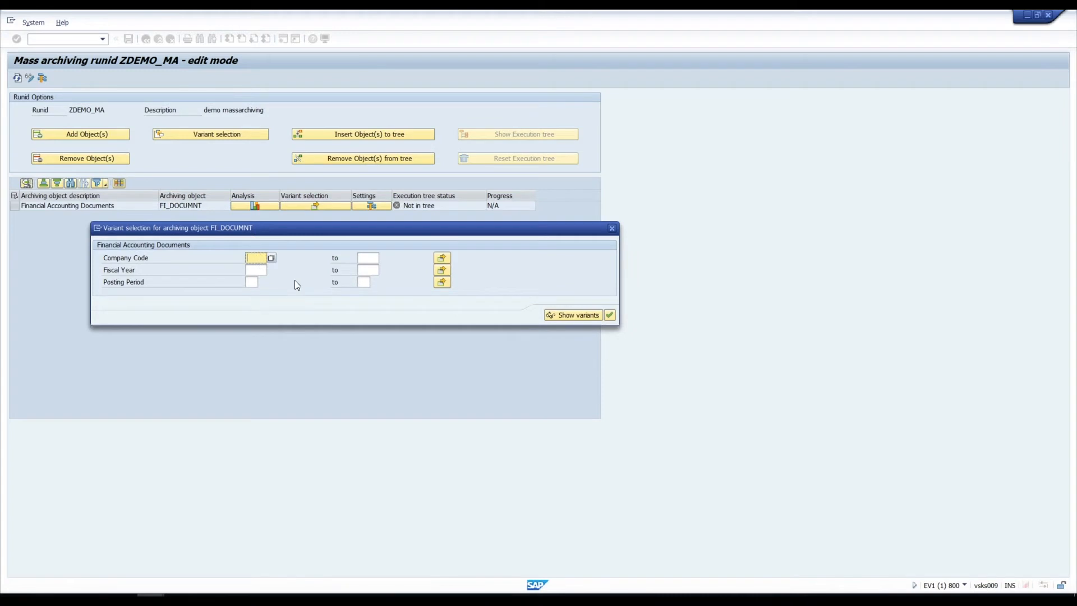
type("1000")
left_click(261, 268)
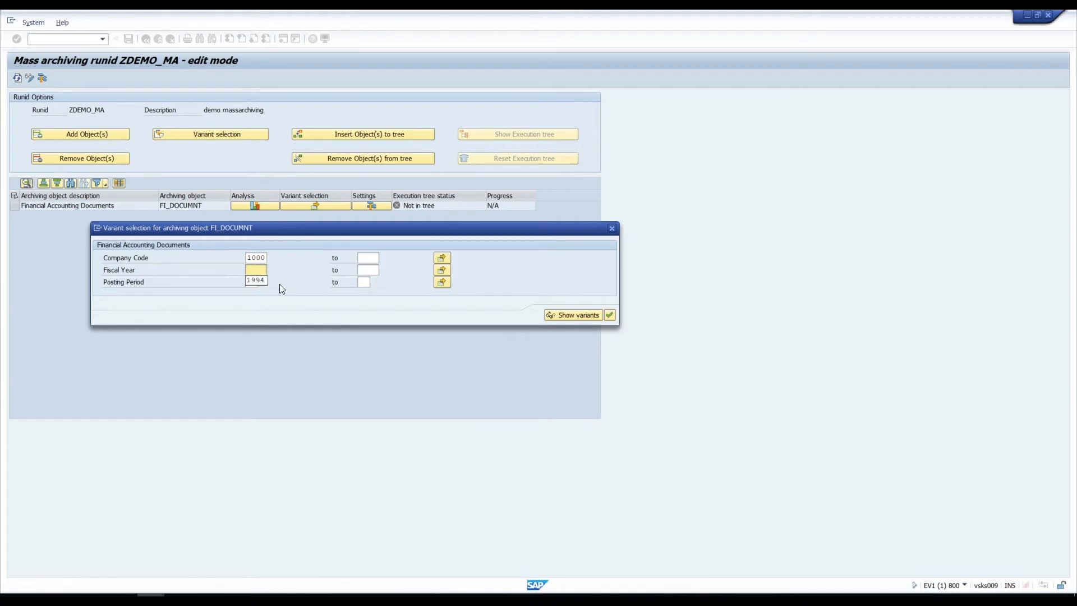
left_click(259, 280)
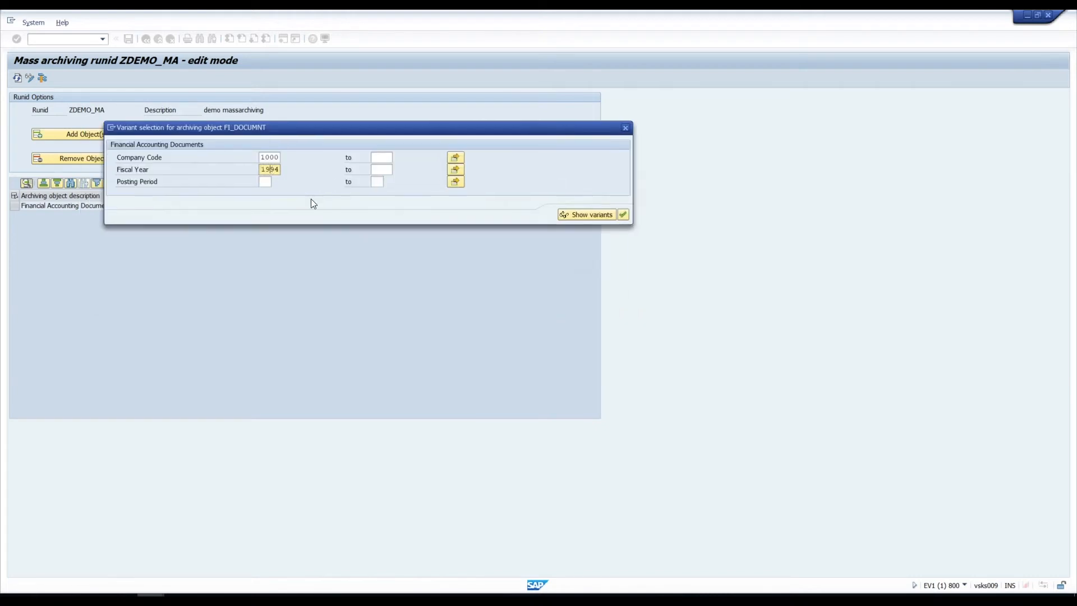
Step: Show the variants generated from the selection, review their years, company codes and periods, and close the list
left_click(585, 214)
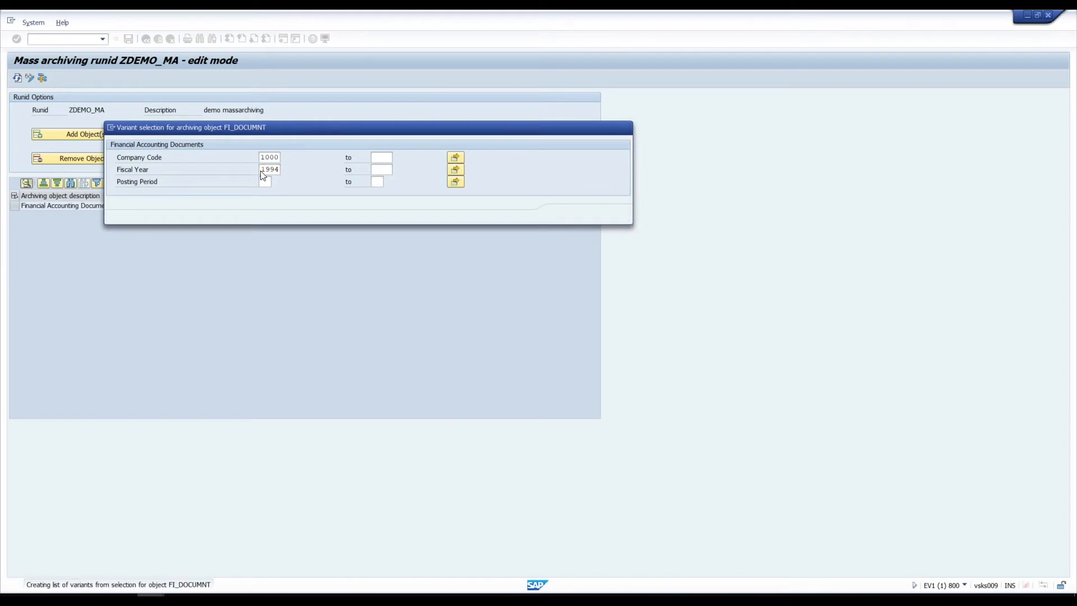
left_click_drag(210, 208, 279, 193)
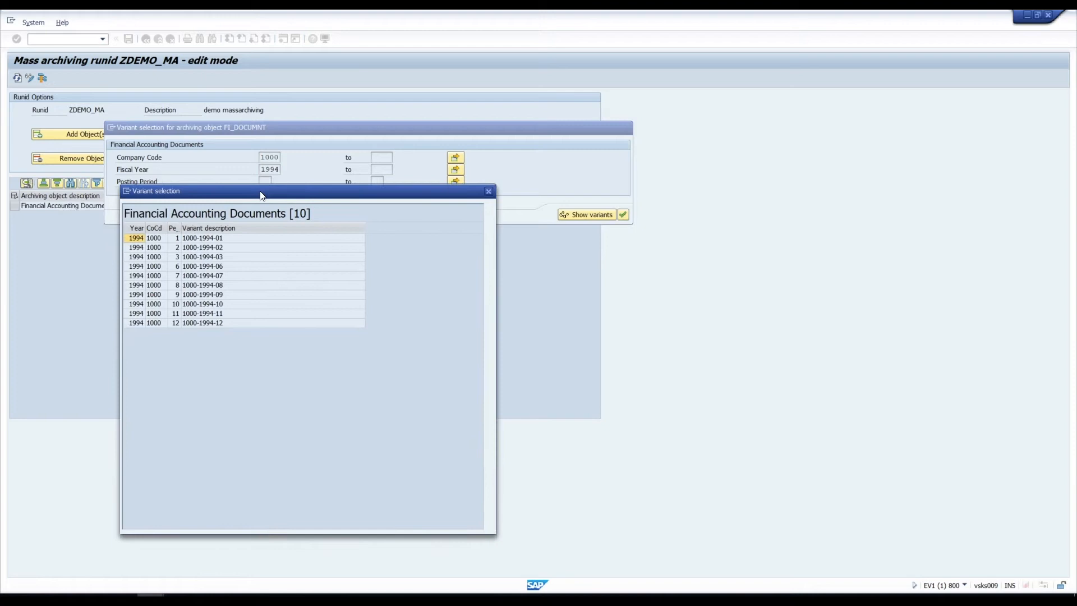
left_click(137, 237)
left_click(217, 324)
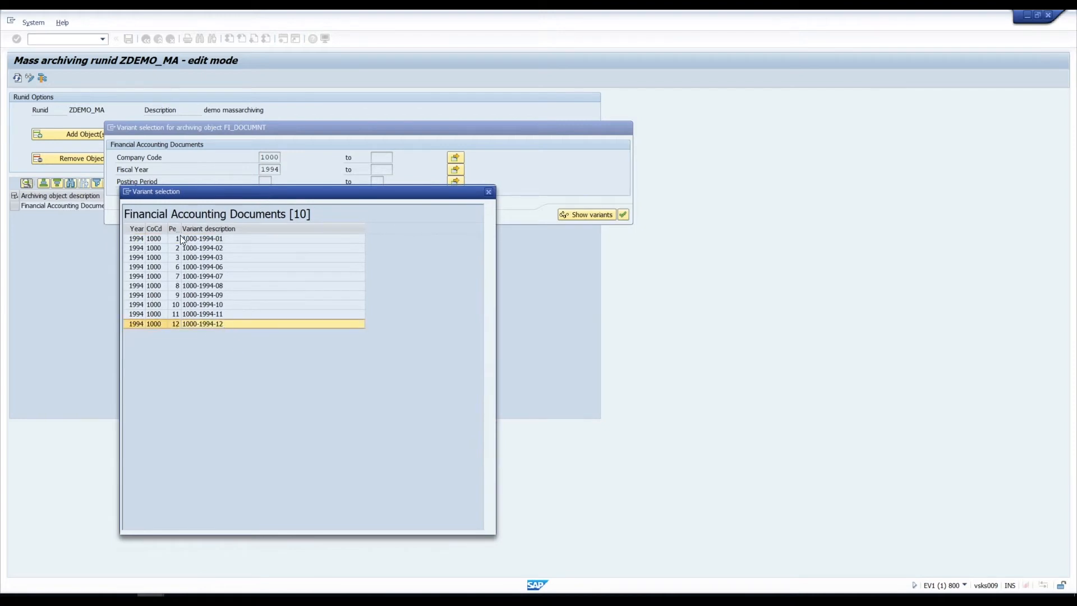
left_click(150, 238)
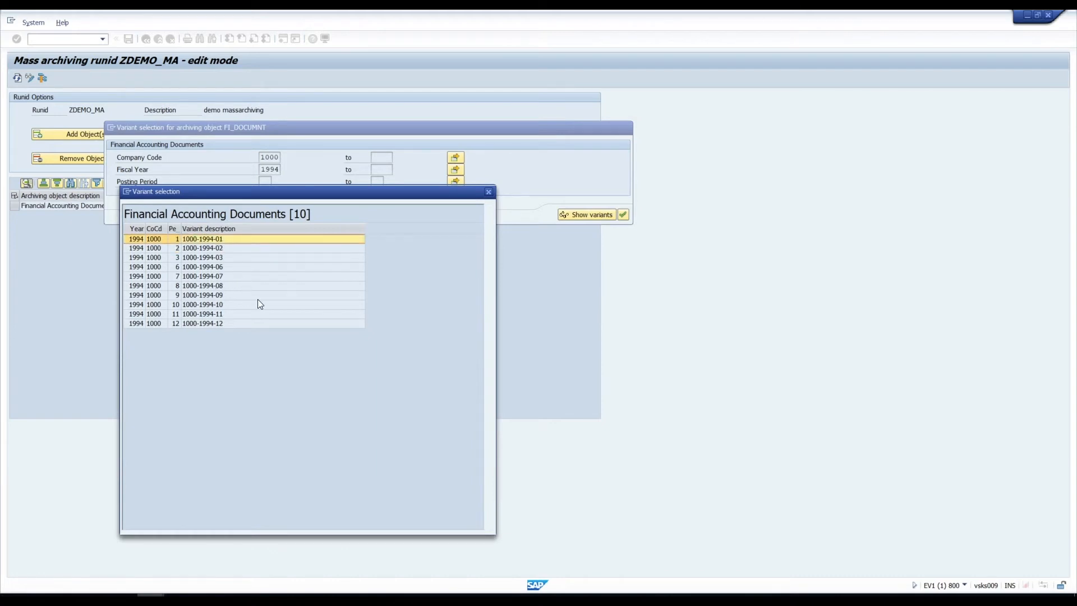
left_click(488, 192)
left_click_drag(298, 133, 268, 135)
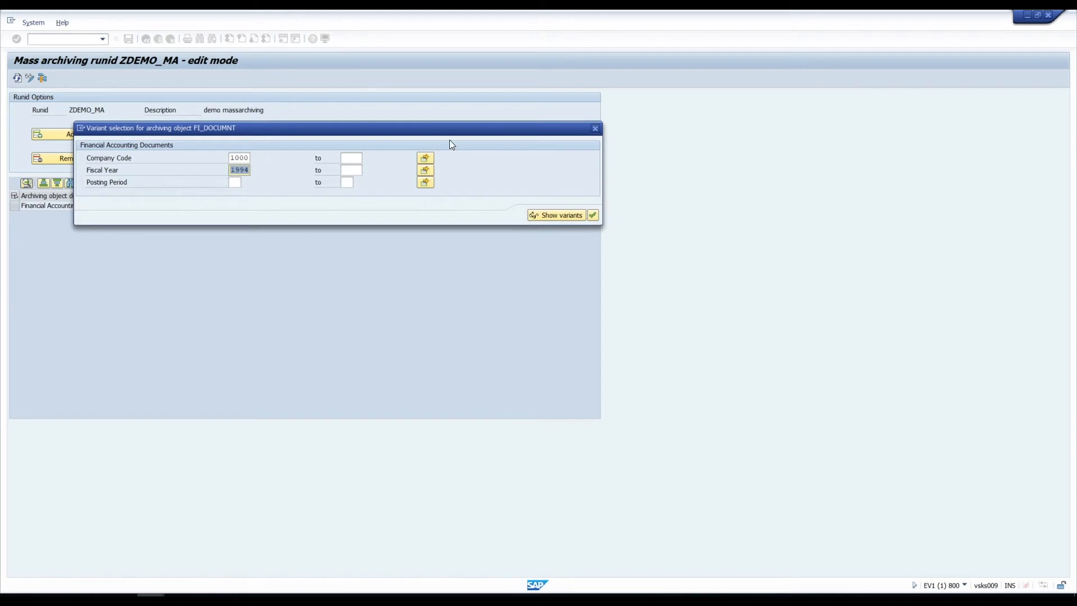
Step: Confirm the variant selection for FI_DOCUMNT and insert the Financial Accounting Documents object into the execution tree
left_click_drag(437, 131, 422, 144)
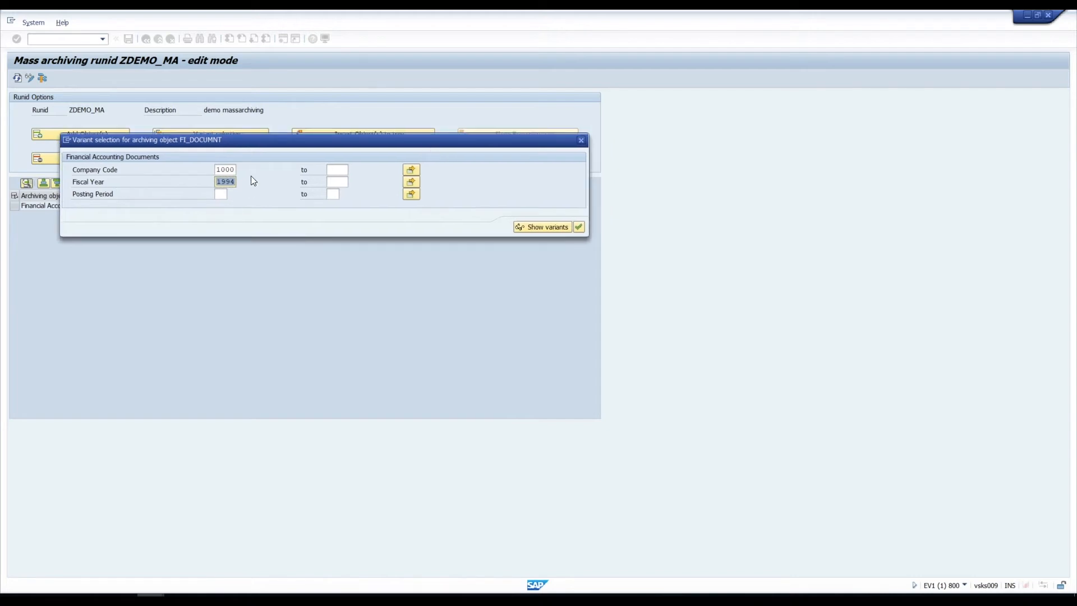
left_click(578, 226)
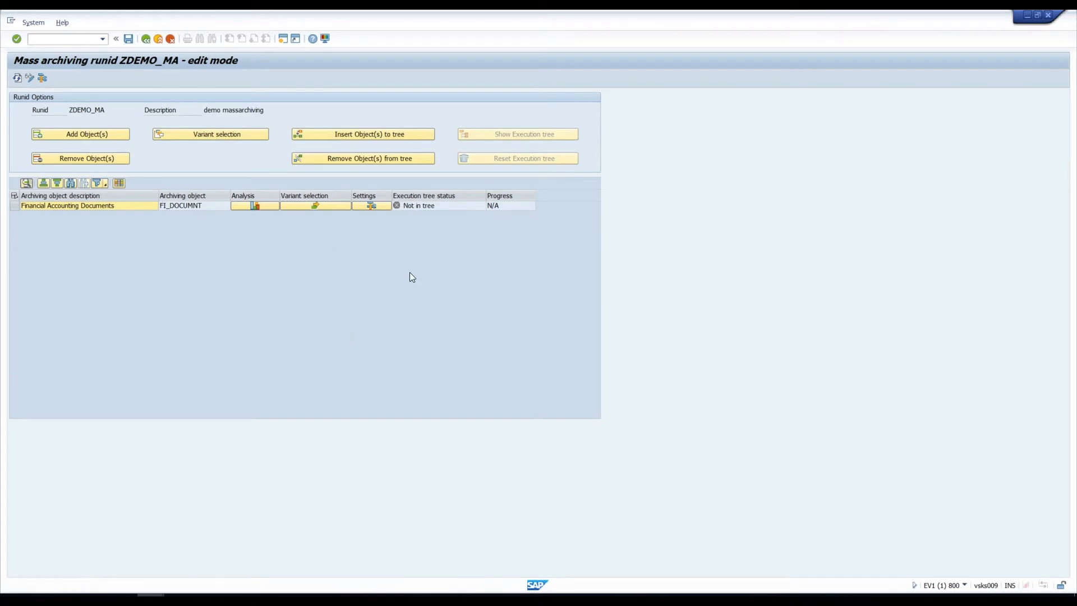
left_click(17, 205)
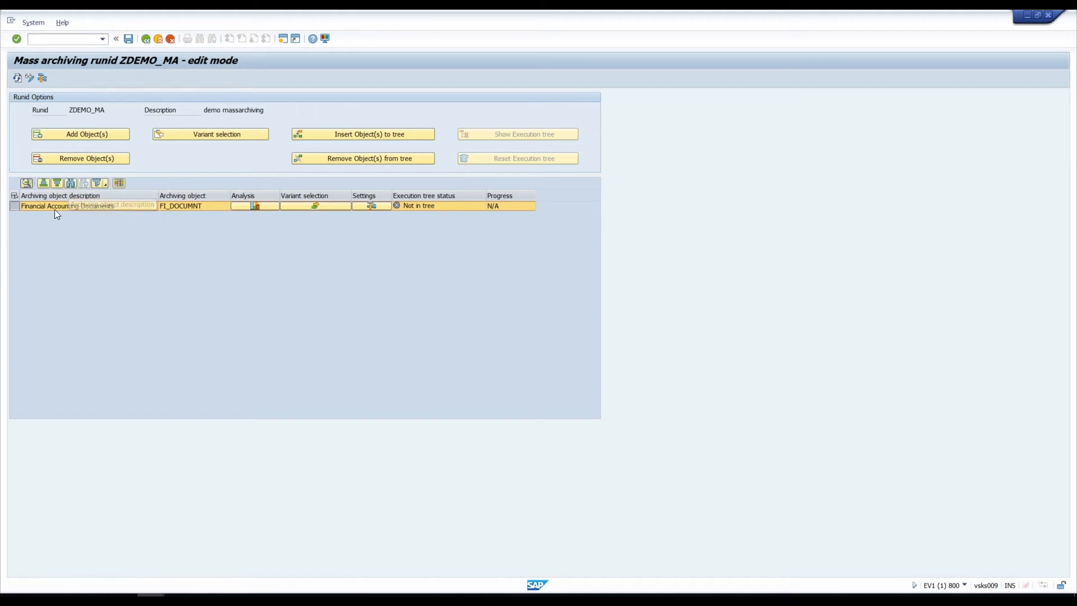
left_click(384, 136)
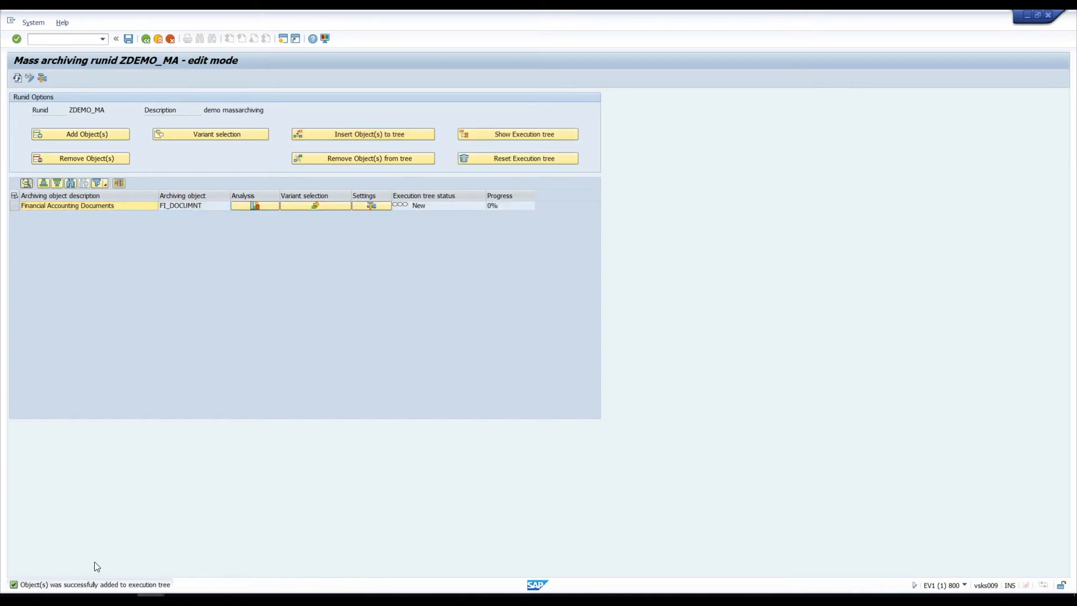
Step: Show the execution tree, examine the write, delete, store and post-processing tasks under each variant, and return to the run
left_click(523, 133)
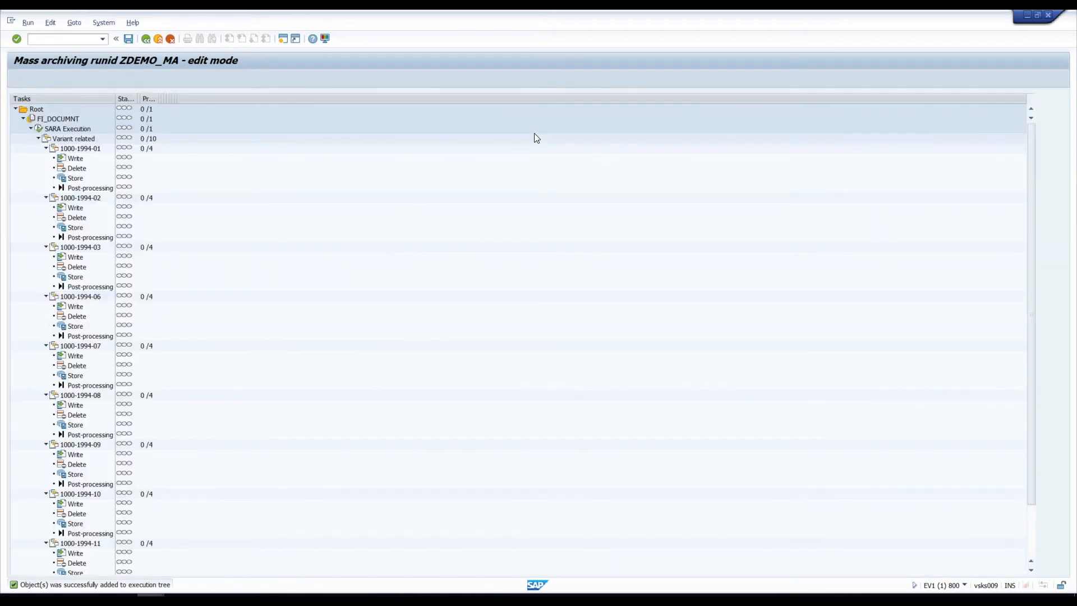
left_click_drag(114, 98, 177, 99)
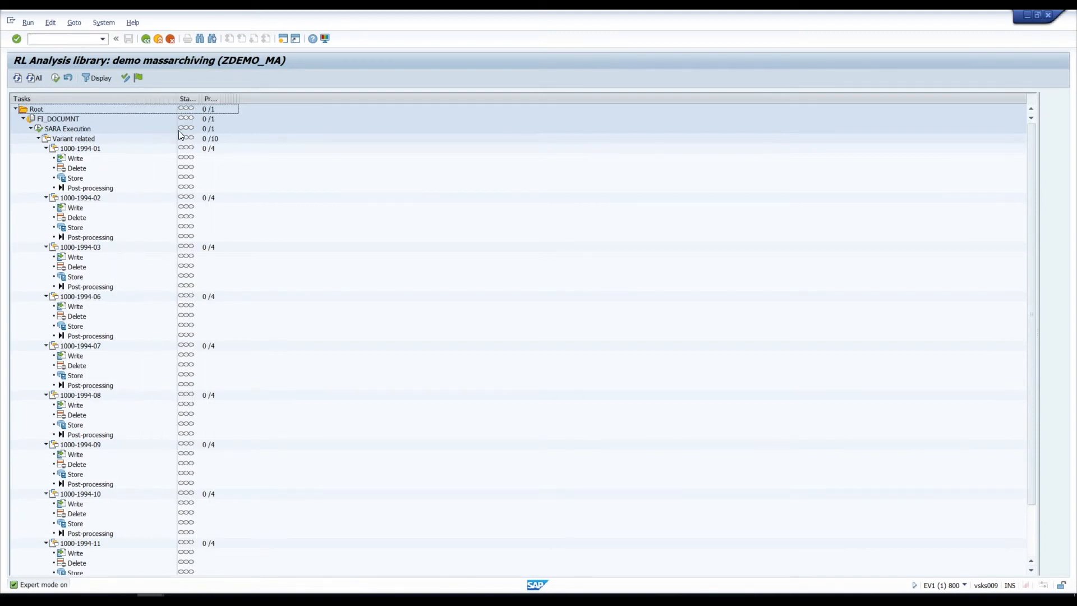
scroll(55, 142, "down", 1)
scroll(50, 147, "up", 1)
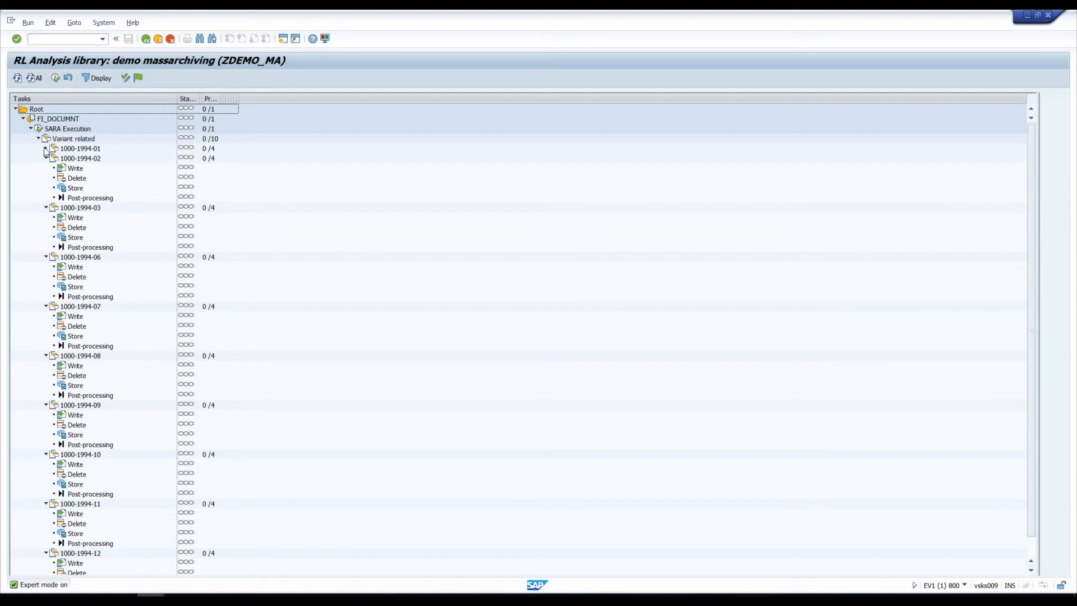
left_click(79, 149)
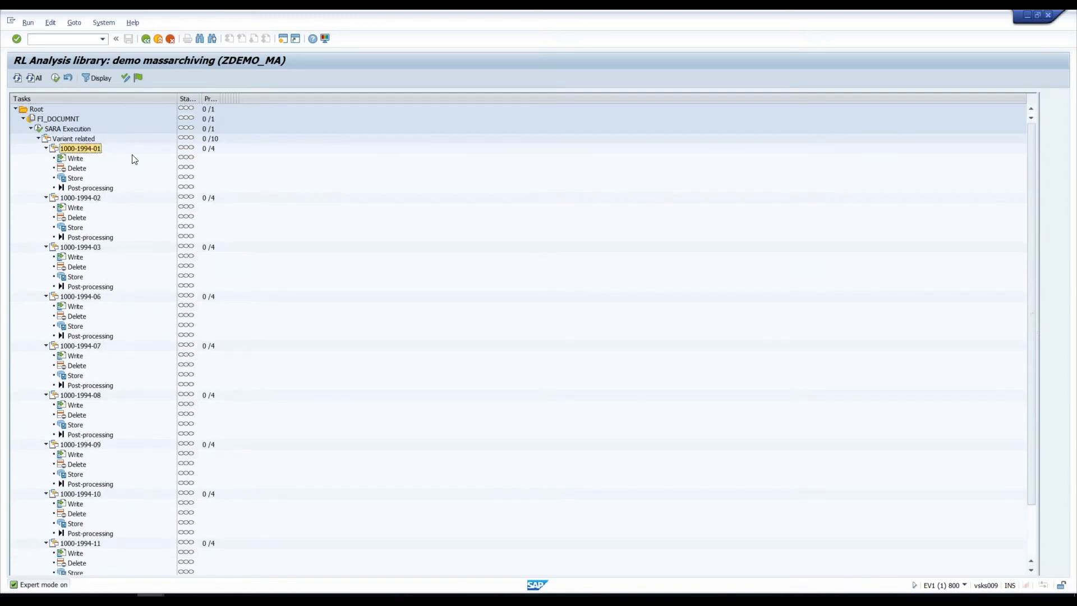
left_click(84, 159)
left_click(67, 169)
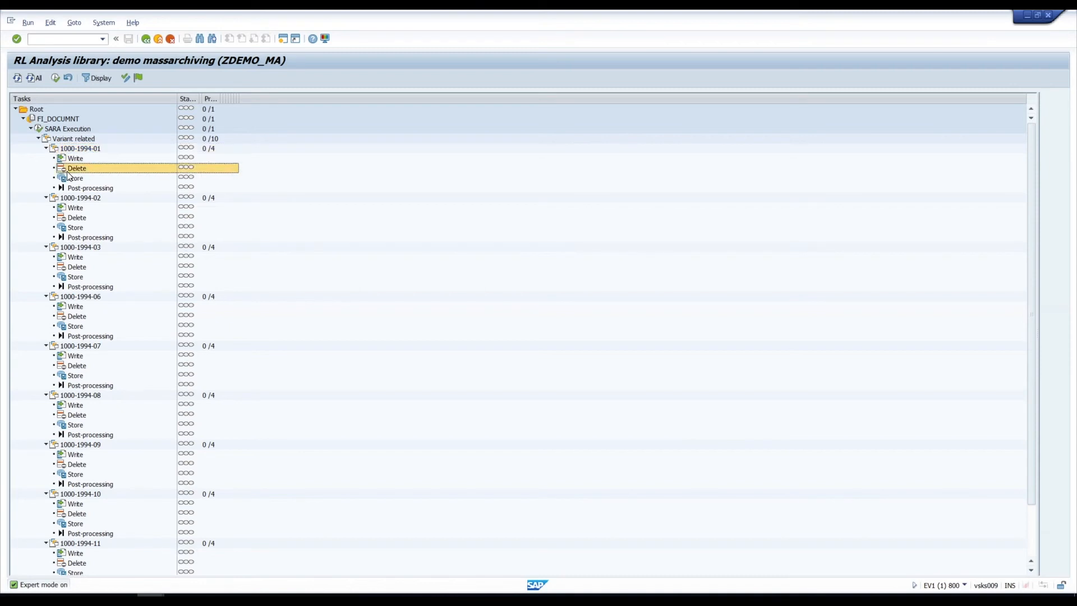
left_click(146, 39)
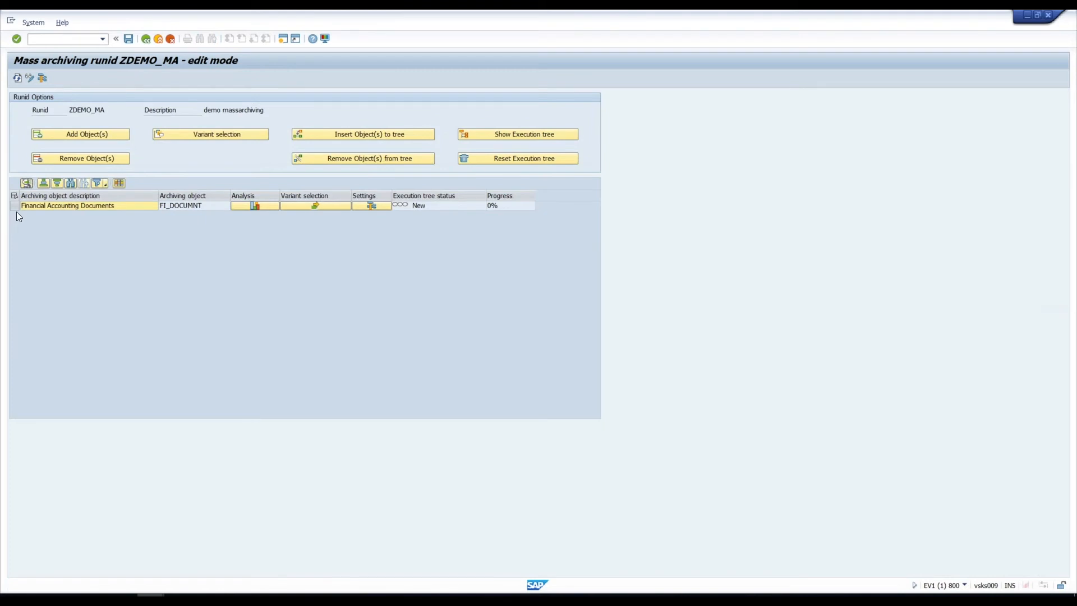
Step: Remove the Financial Accounting Documents object from the execution tree
left_click(13, 206)
left_click(365, 157)
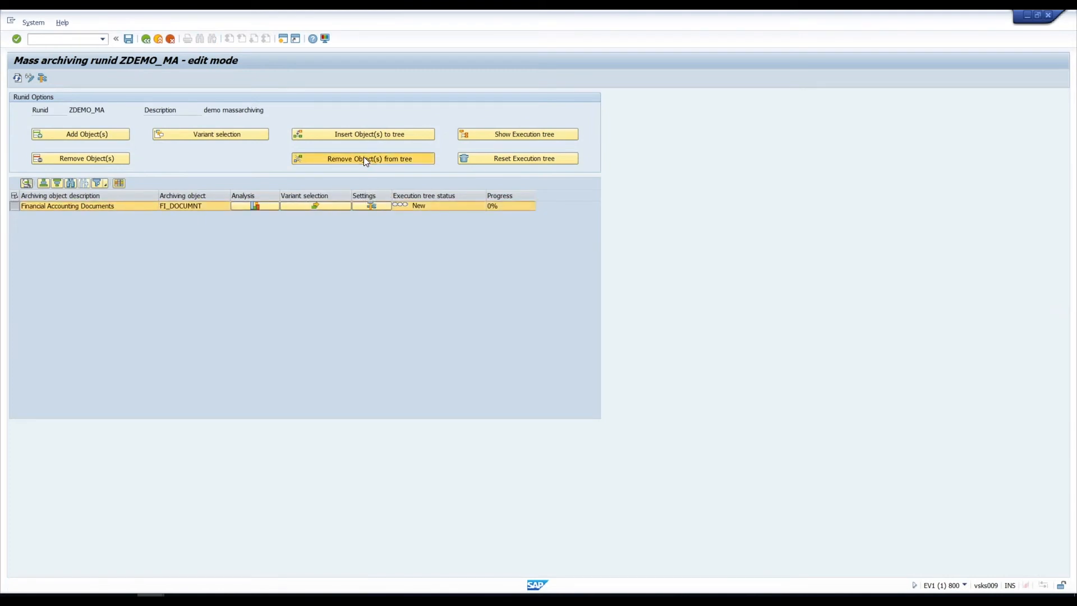
key("Return")
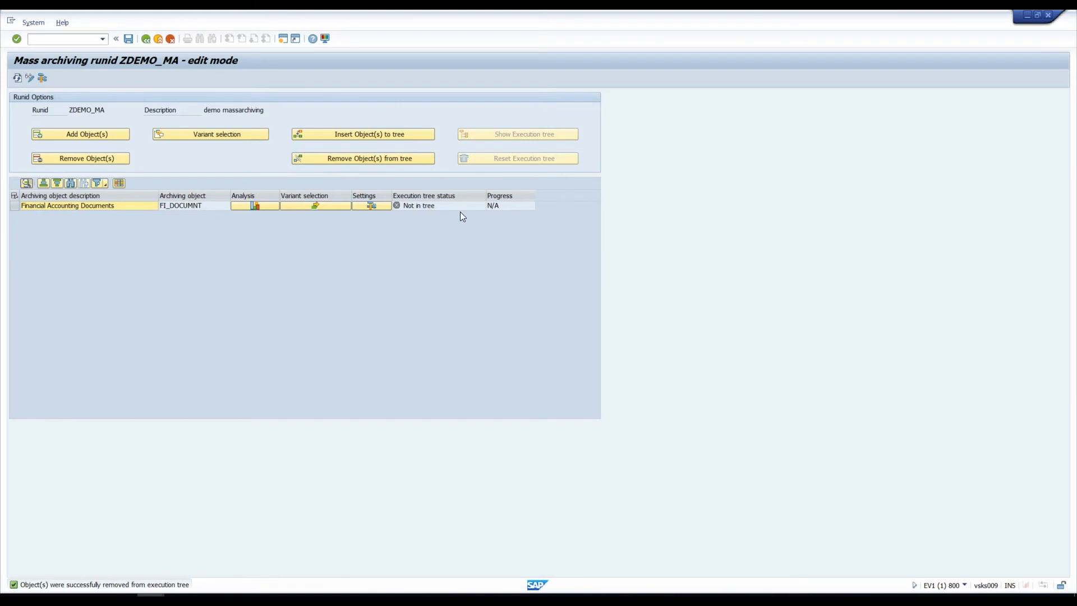
Step: In the mass archiving settings of the run, set the tree hierarchy organisation to By phase and save
left_click(42, 79)
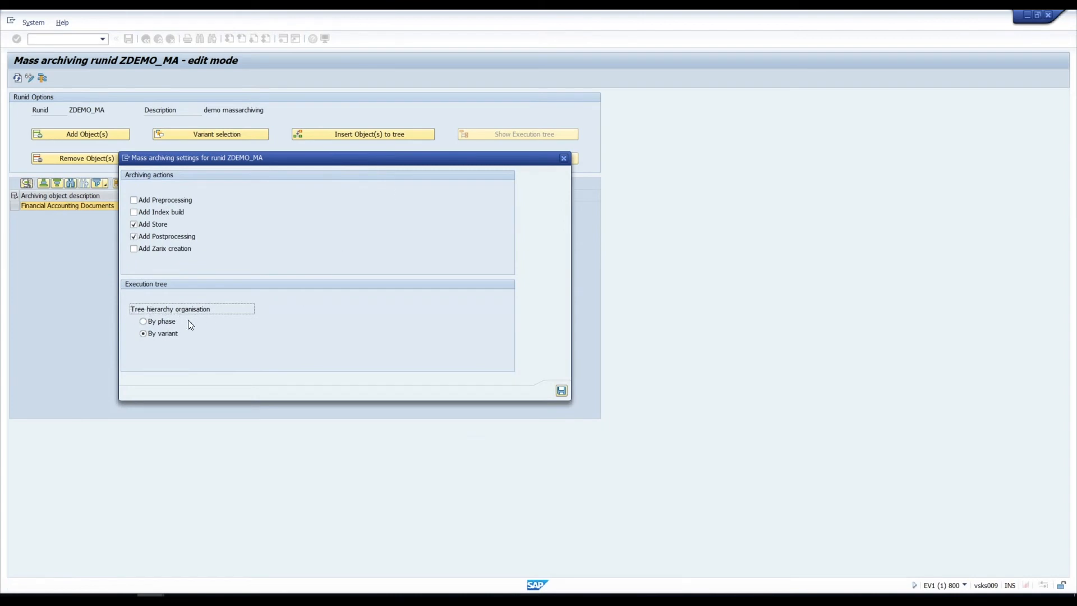
left_click(153, 322)
left_click_drag(246, 153, 233, 116)
left_click(548, 353)
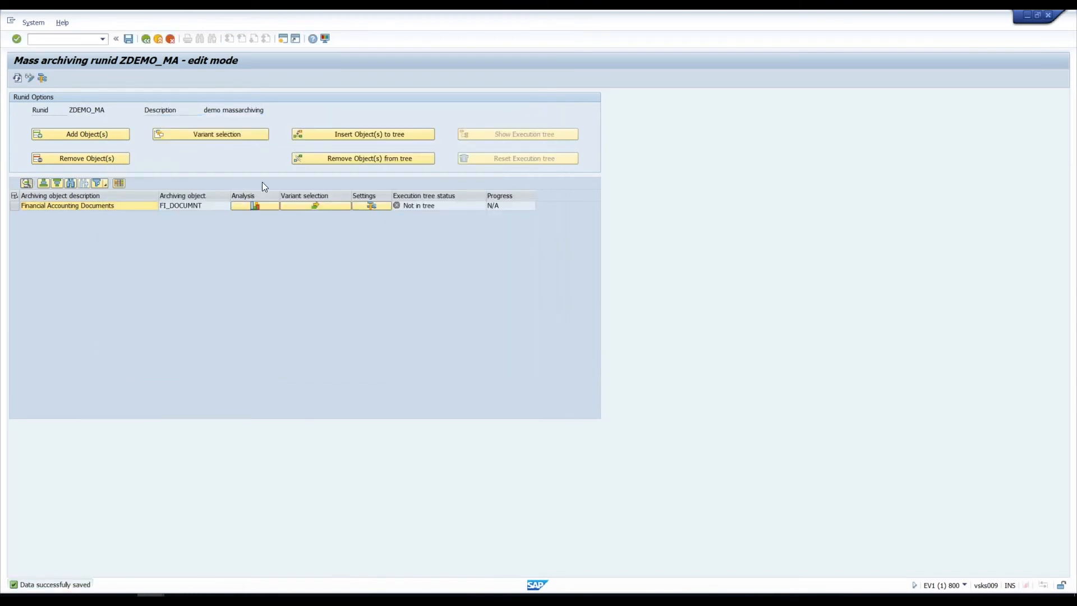
Step: Insert Financial Accounting Documents into the execution tree again, show the tree and widen its Tasks column
left_click(14, 206)
left_click(389, 134)
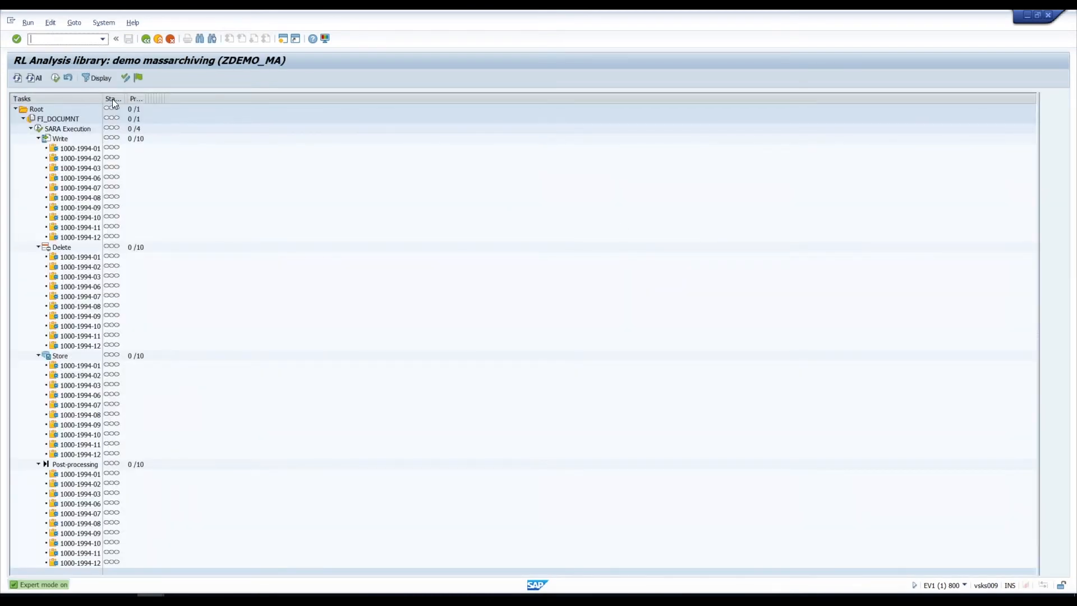
left_click_drag(103, 98, 222, 97)
Step: Review how the variants are grouped under the Write, Delete and Store phases of FI_DOCUMNT
left_click(51, 119)
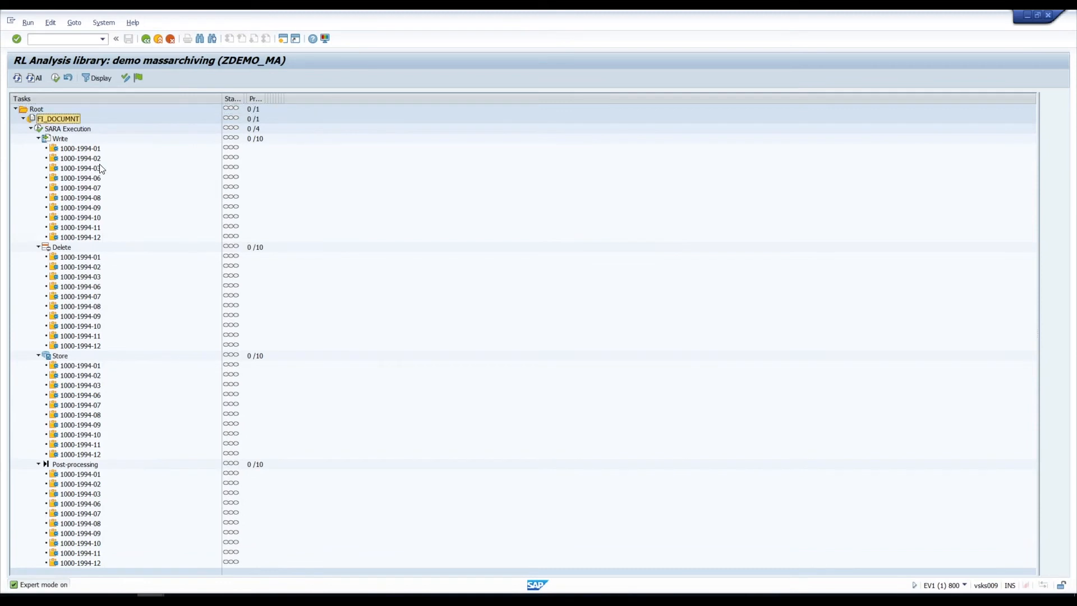
left_click(61, 139)
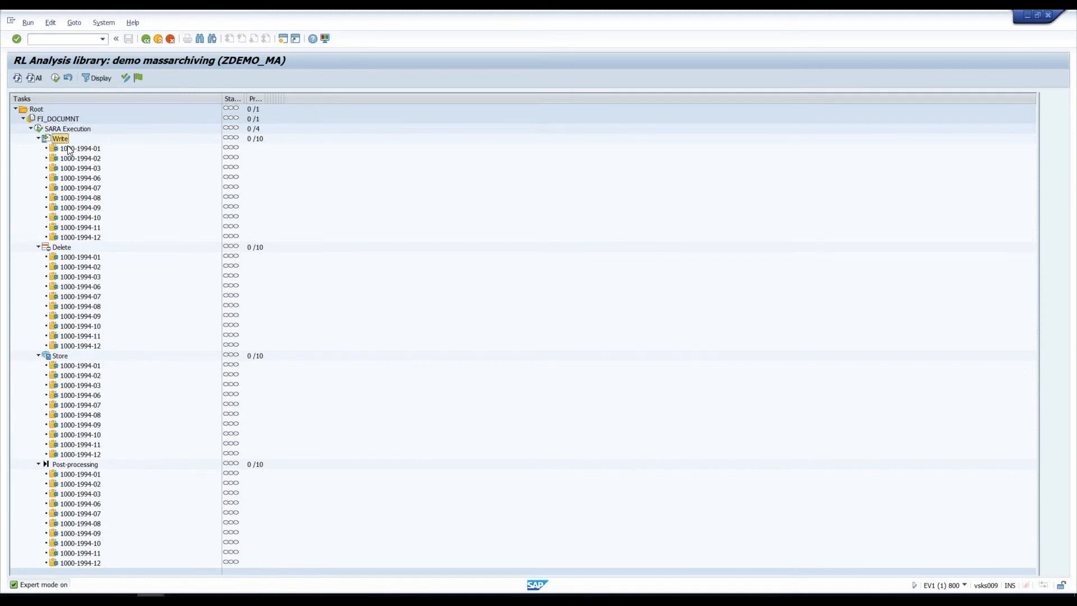
left_click(52, 247)
left_click(60, 357)
Step: Try to start execution of the whole FI_DOCUMNT branch, and leave the execution tree
left_click(67, 118)
left_click(56, 79)
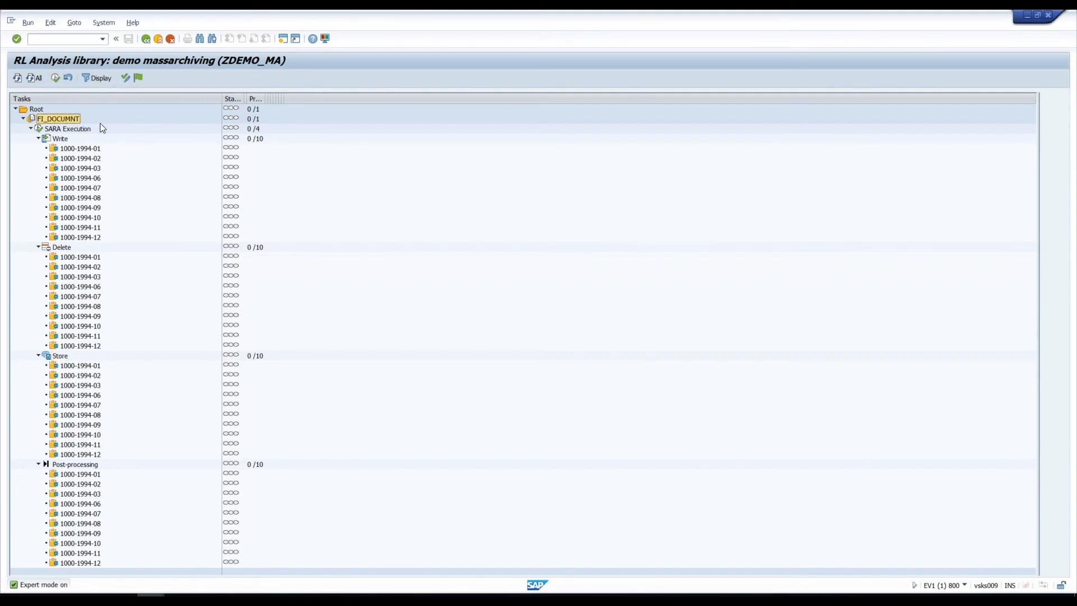
key("F3")
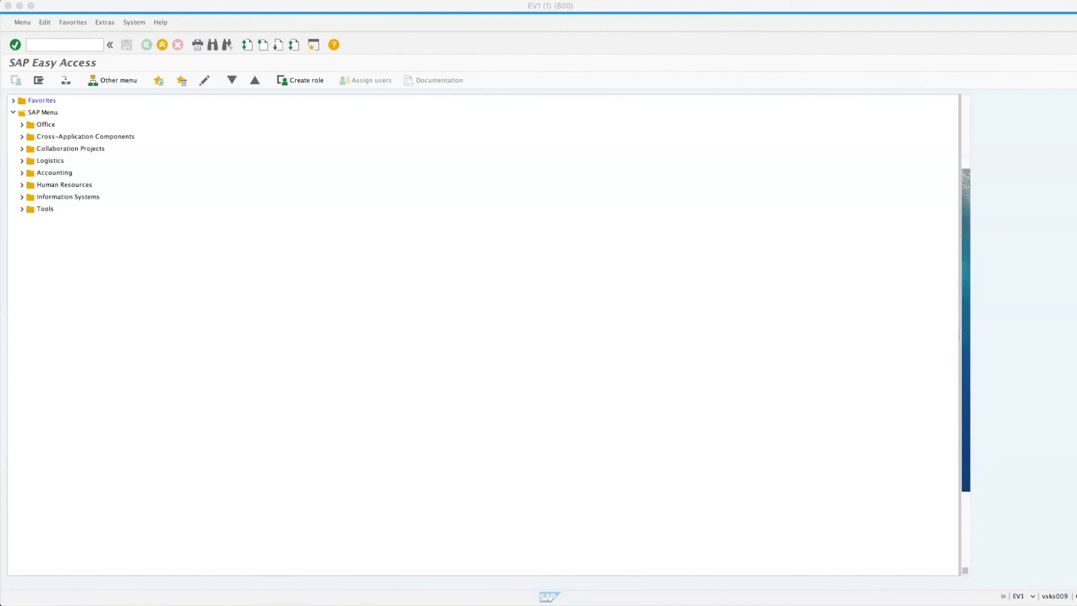
Step: Open transaction FB03 from the SAP Easy Access screen to display an accounting document
left_click(48, 45)
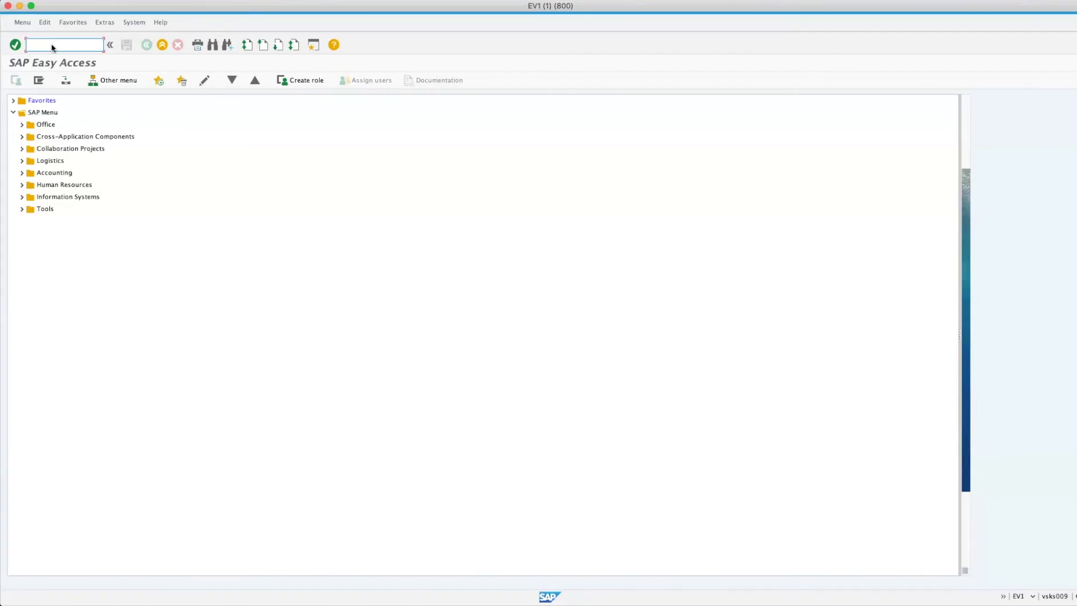
type("F80")
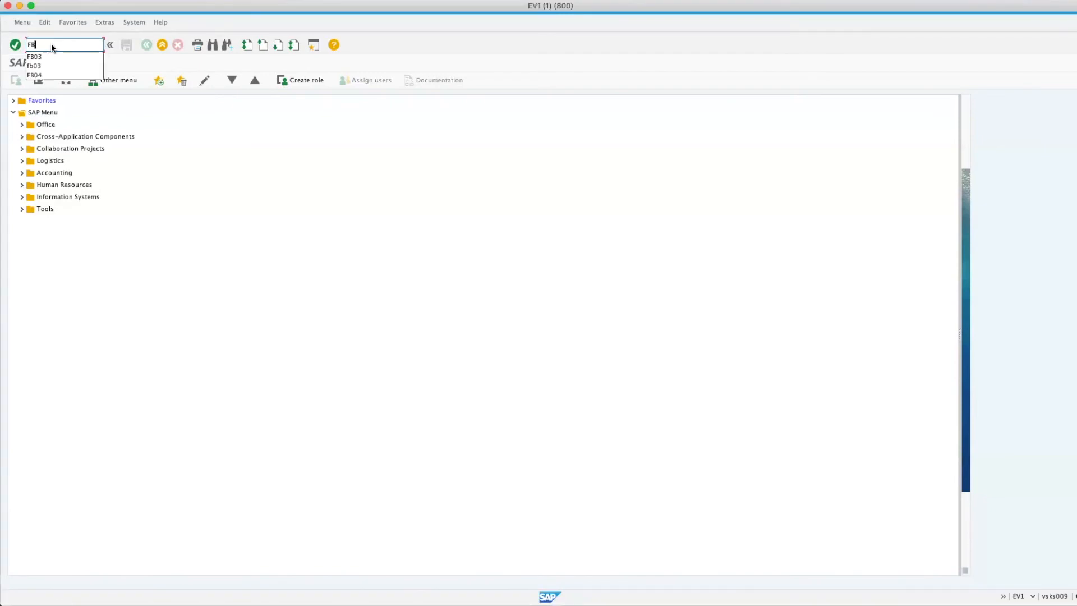
type("3")
key("Return")
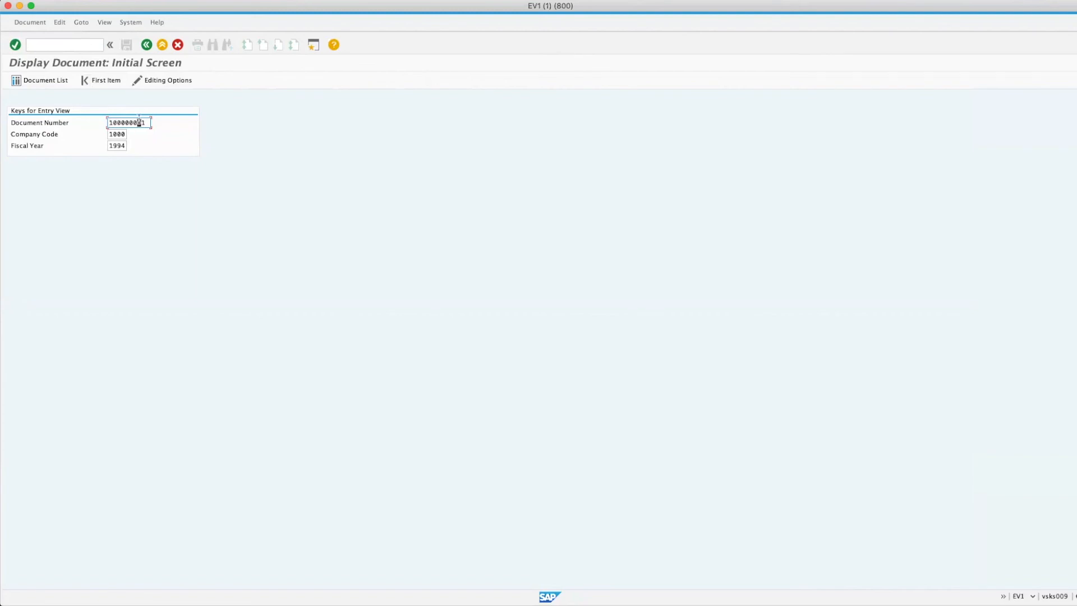
Step: Display document 100000001 of company code 1000 and fiscal year 1994, and try to switch it to change mode
left_click(124, 132)
left_click(123, 145)
key("Return")
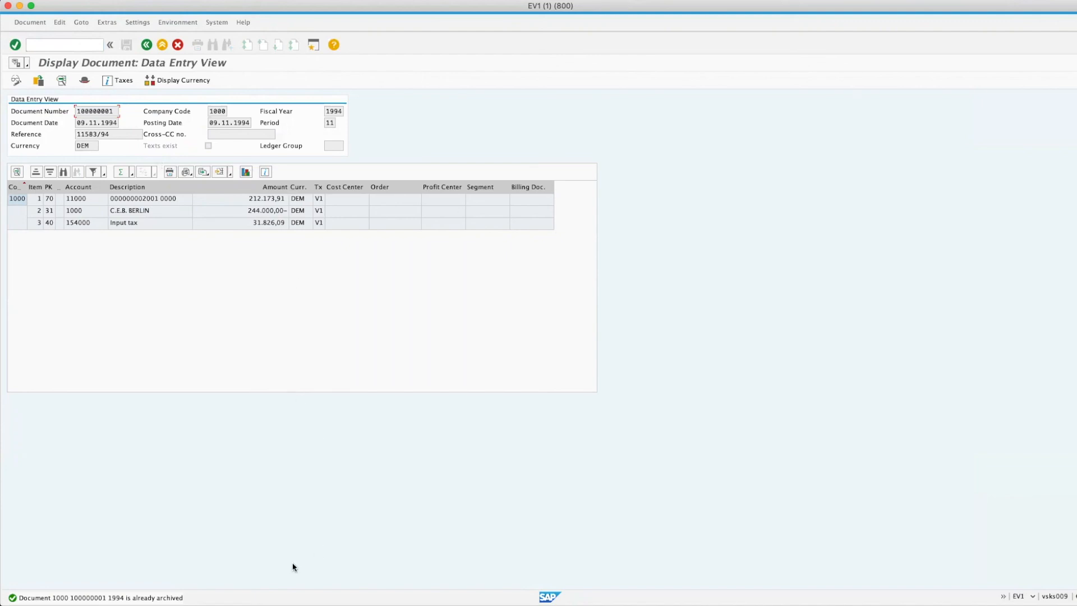
left_click(16, 82)
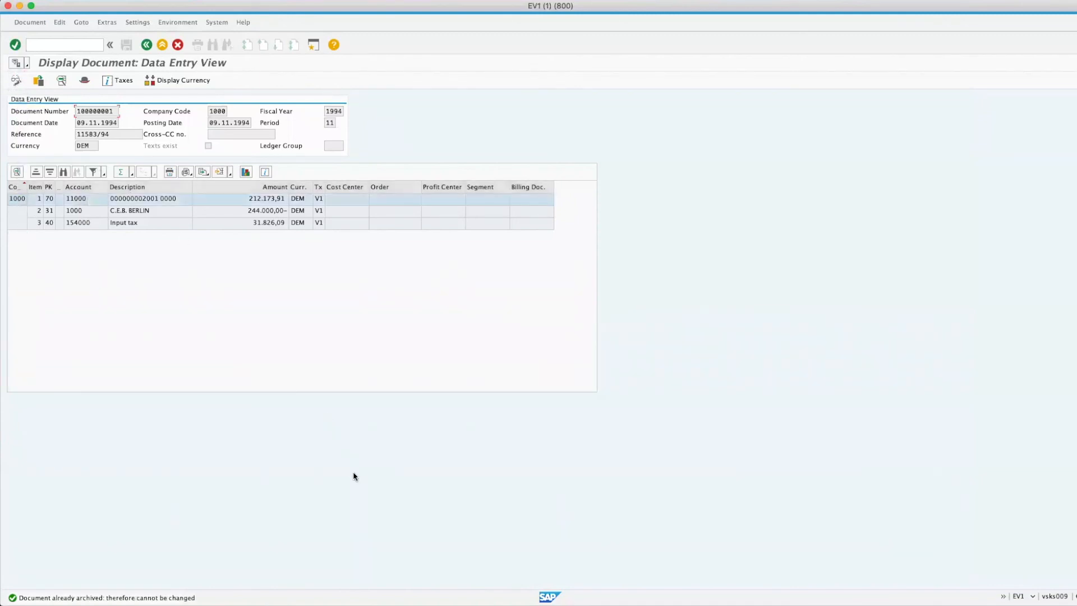